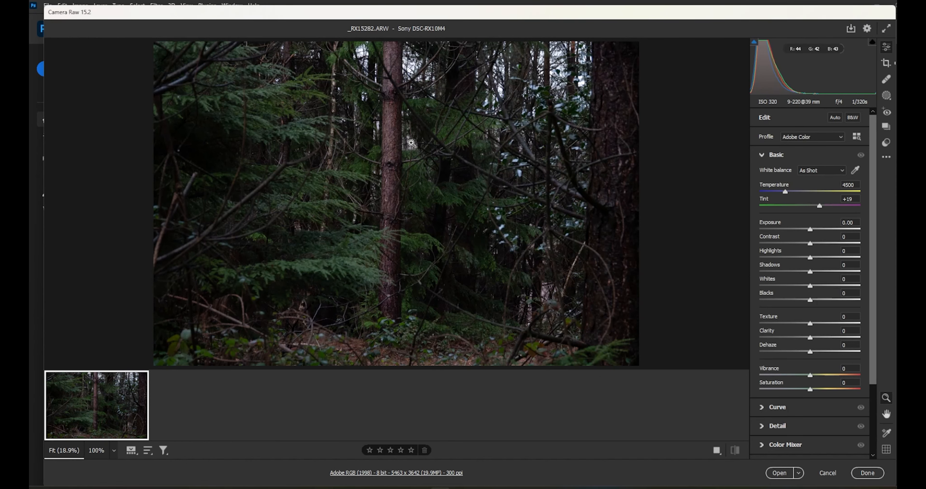
Reset the raw forest photo's edits to the state they had when the file was opened
mouse_move(386, 153)
mouse_down()
mouse_move(396, 169)
mouse_move(443, 171)
mouse_move(390, 169)
mouse_up()
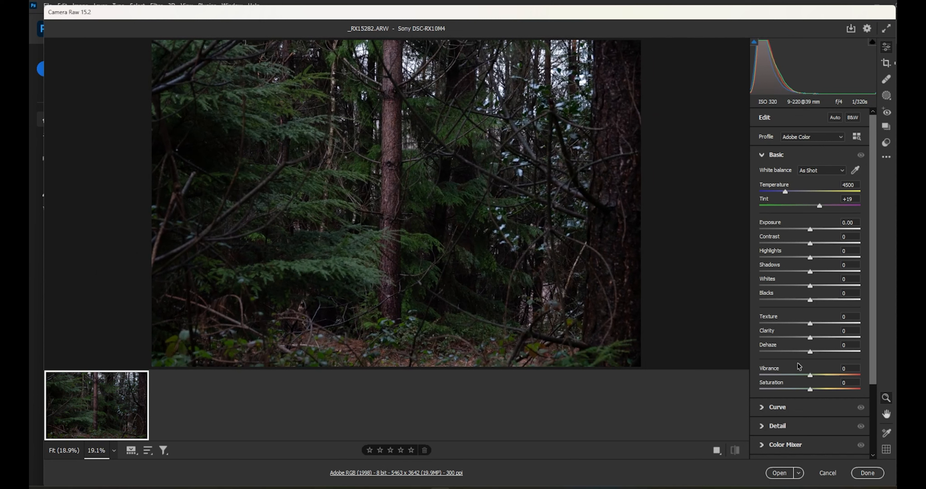
click(887, 157)
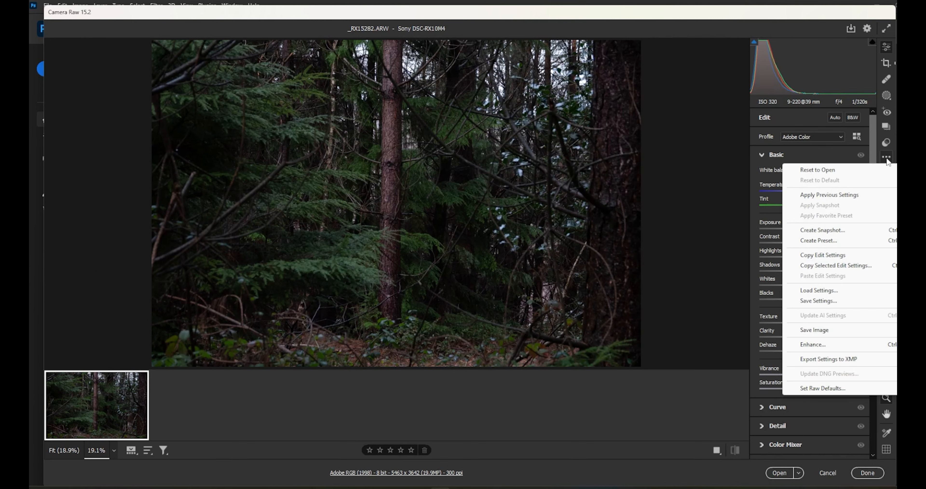
click(820, 170)
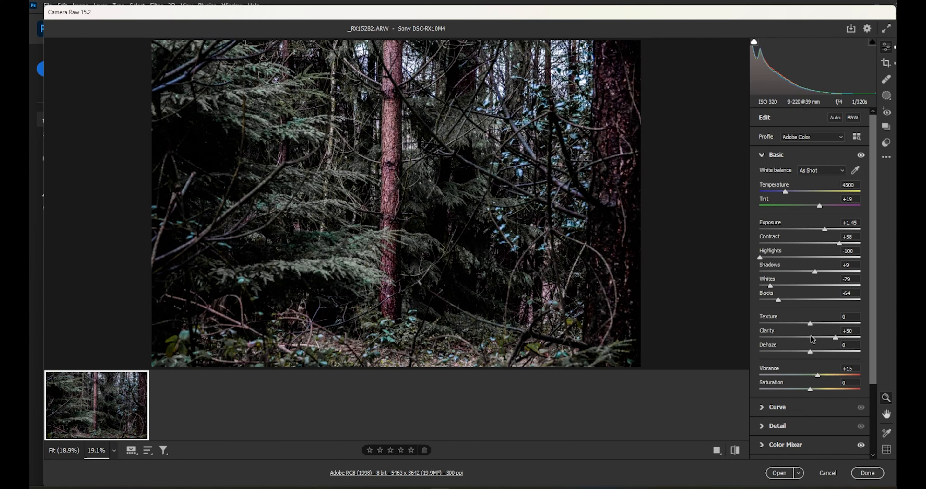
Set the photo's Clarity to +25 and add a little noise reduction
click(812, 337)
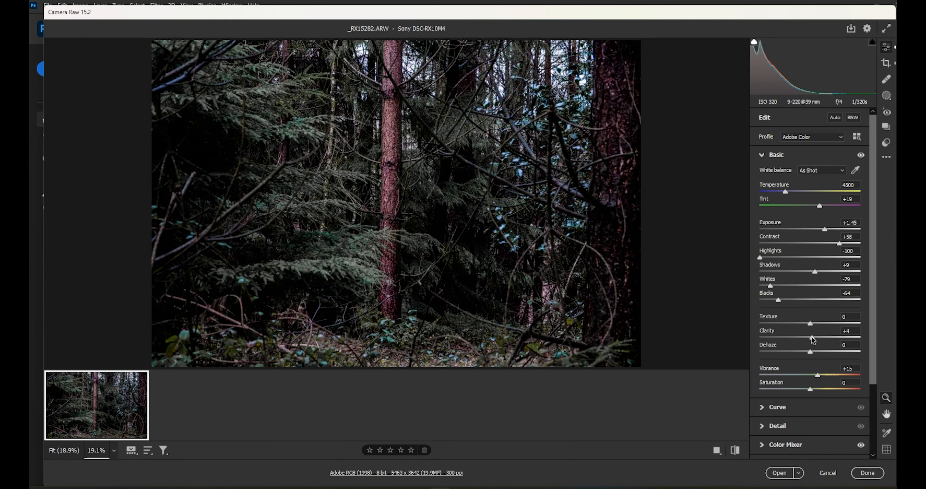
drag(811, 337, 816, 338)
double_click(816, 338)
drag(810, 350, 822, 354)
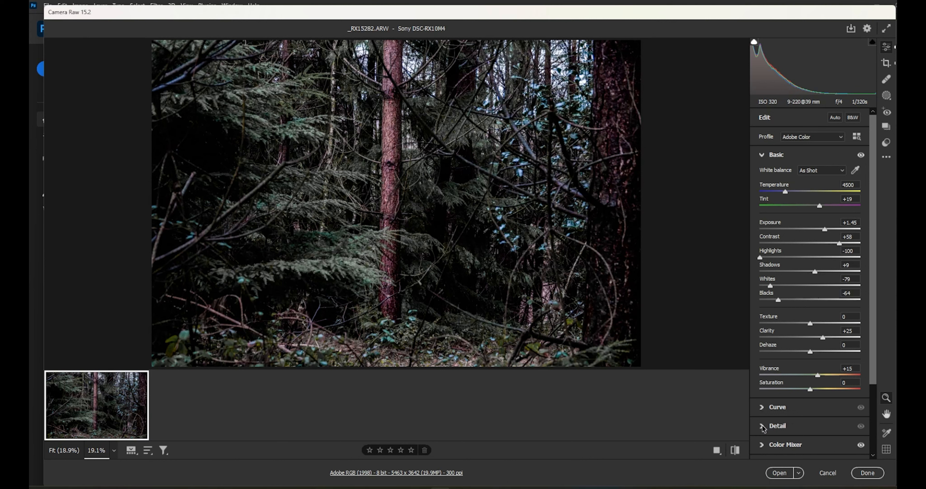
click(763, 428)
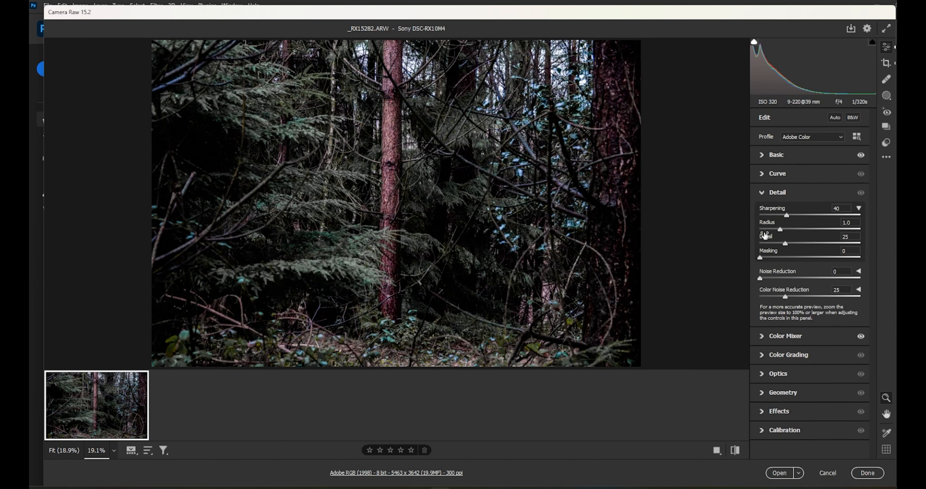
click(776, 278)
Try the Greens saturation at +100 in the Color Mixer and return Greens to -100, keeping Oranges at -100
click(764, 338)
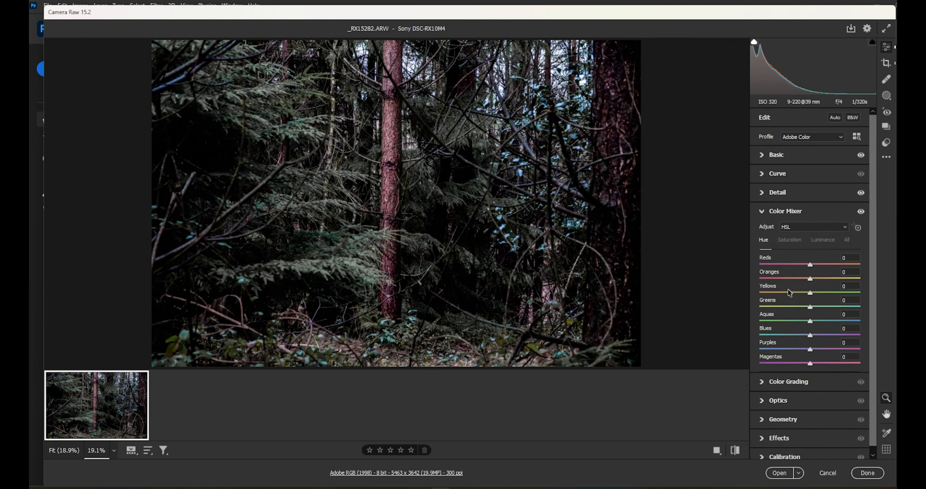
click(789, 241)
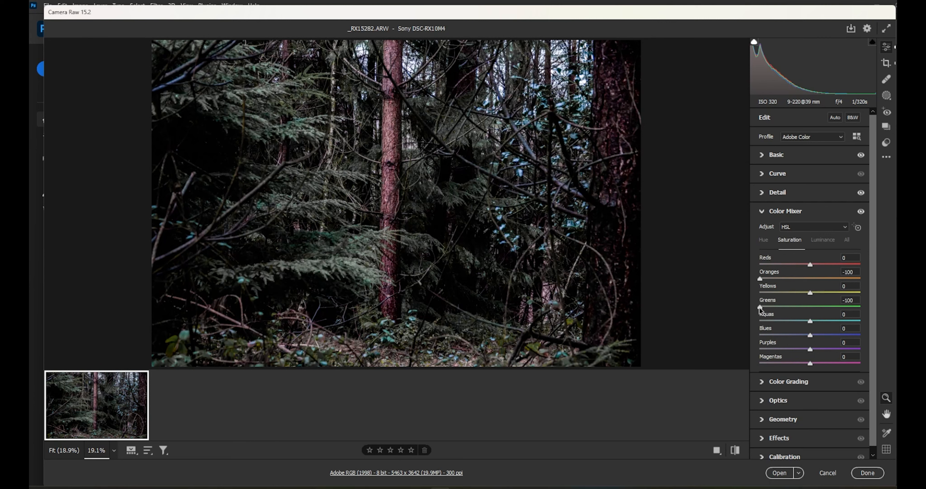
drag(759, 306, 864, 323)
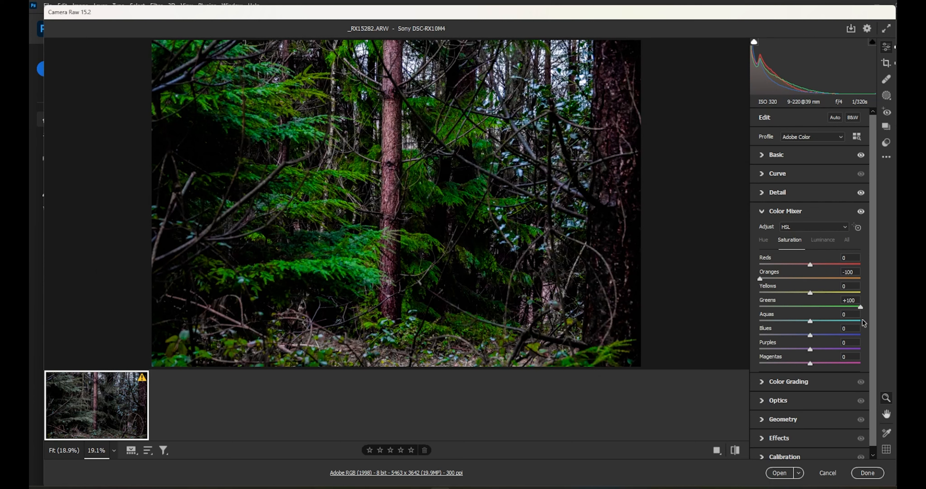
drag(864, 323, 758, 311)
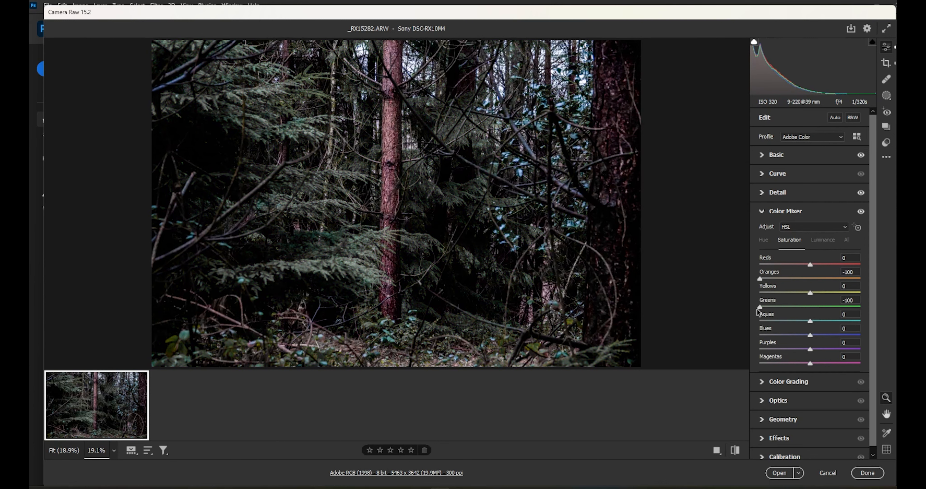
mouse_move(760, 279)
mouse_down()
mouse_move(835, 288)
mouse_move(755, 294)
mouse_up()
Return to the basic adjustments and open the developed raw photo for editing in Photoshop
click(761, 157)
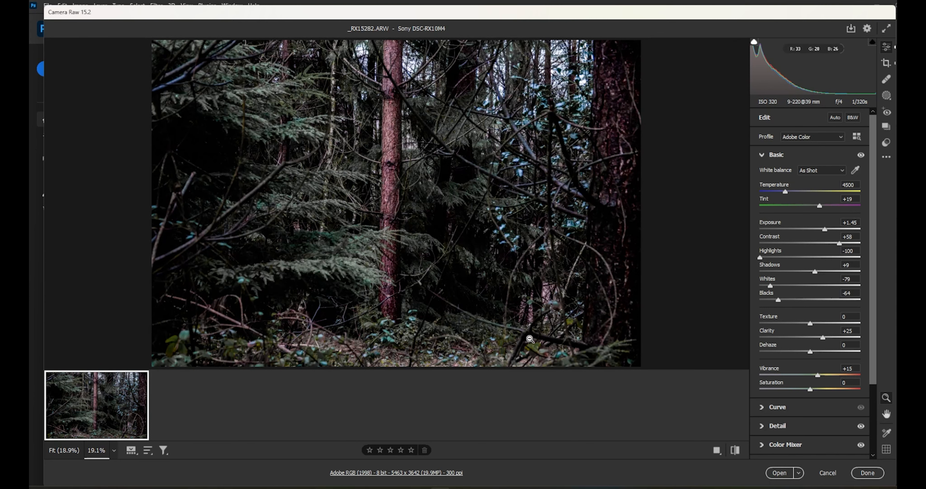
click(781, 473)
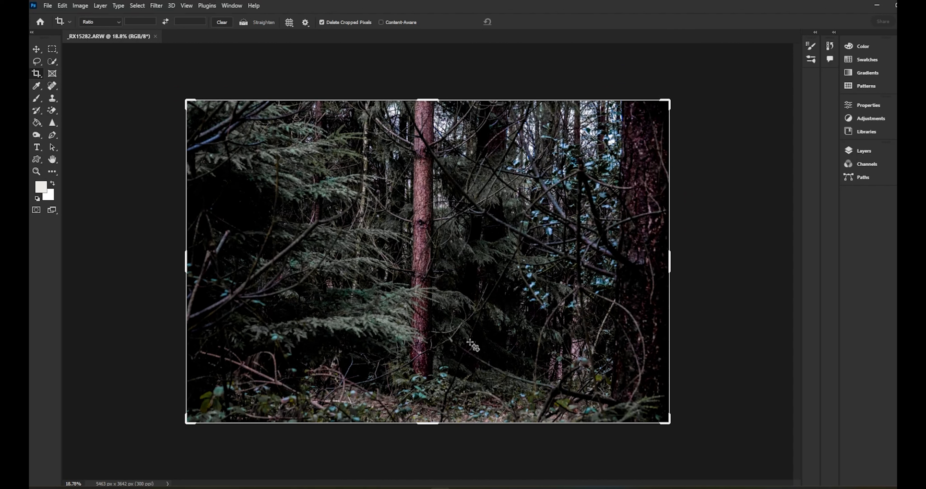
Convert the forest photo to black and white with the Camera Raw Filter
click(158, 6)
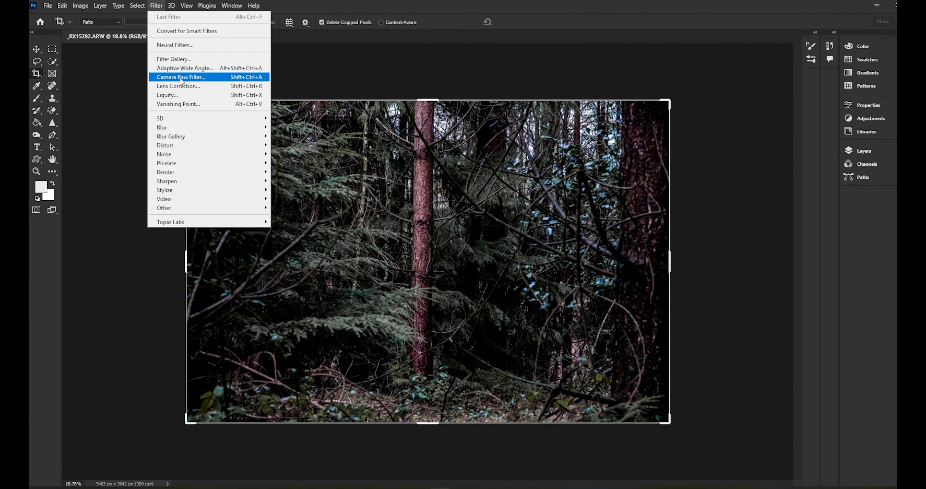
click(178, 86)
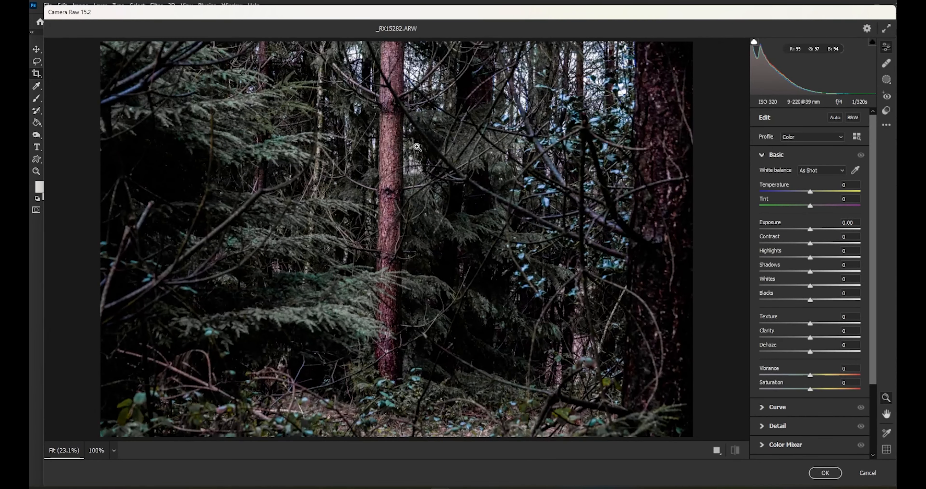
click(853, 118)
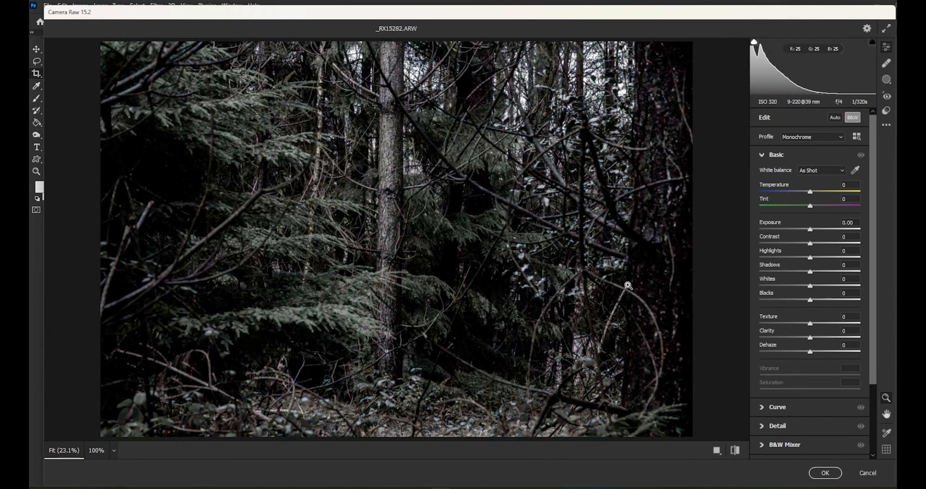
Set Clarity to +50, Exposure to +0.40, Highlights to -35, Shadows to -17 and Whites to +42 for the monochrome version
drag(810, 337, 835, 337)
drag(810, 229, 815, 230)
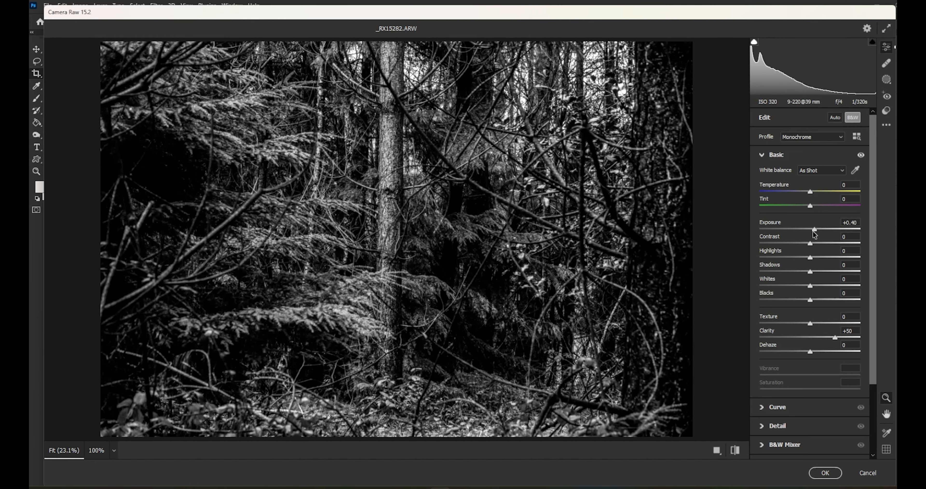
click(771, 258)
drag(773, 256, 793, 256)
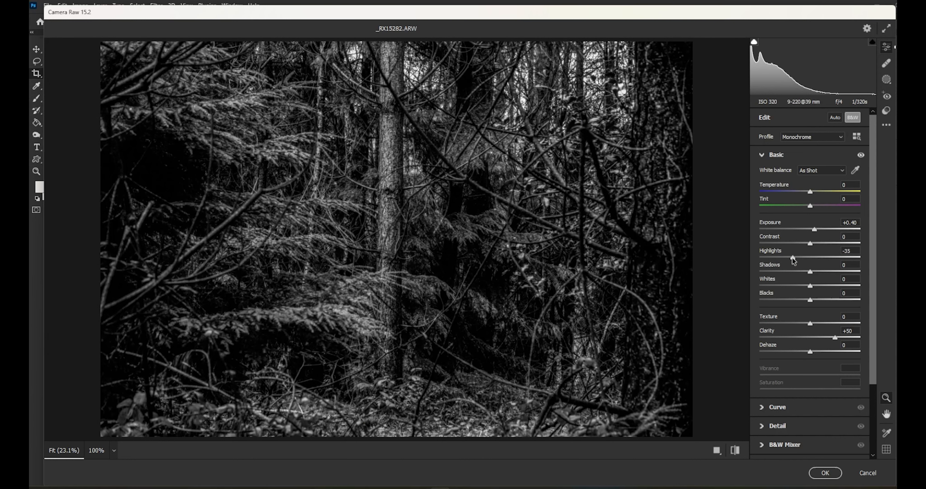
click(790, 268)
click(789, 271)
click(783, 271)
drag(783, 276, 831, 283)
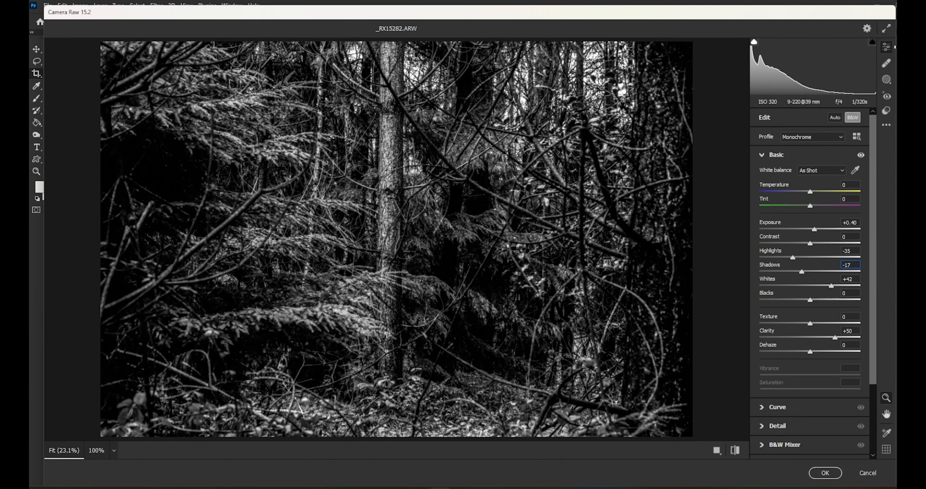
Switch the black-and-white treatment off and on to compare it with colour, and cancel the Camera Raw Filter
click(524, 487)
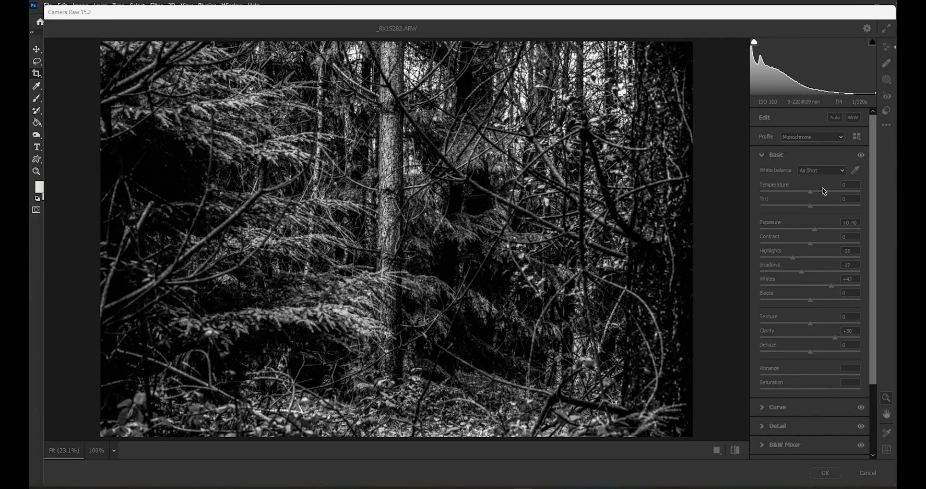
click(853, 121)
click(854, 121)
click(854, 122)
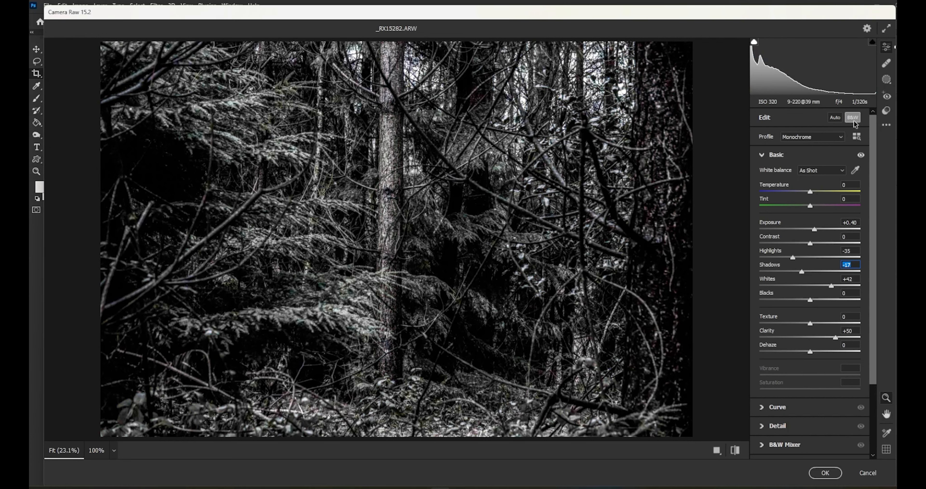
click(854, 122)
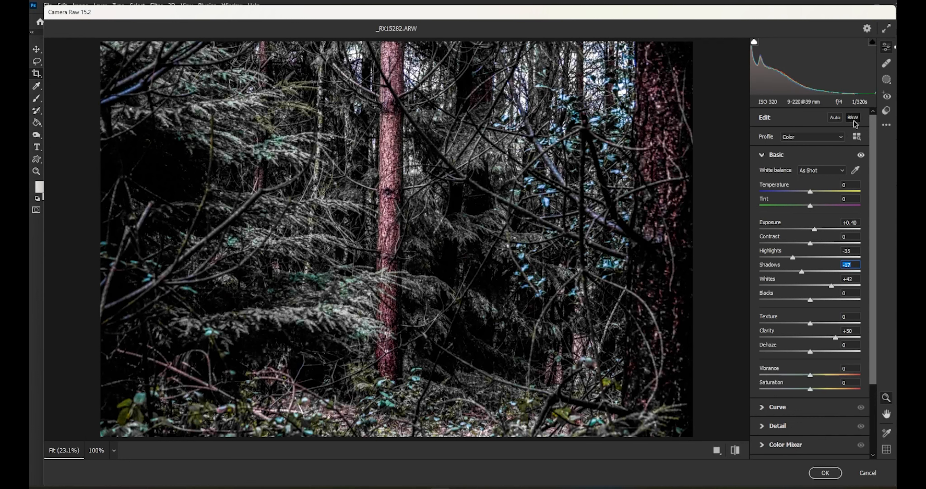
click(854, 121)
click(854, 121)
click(853, 122)
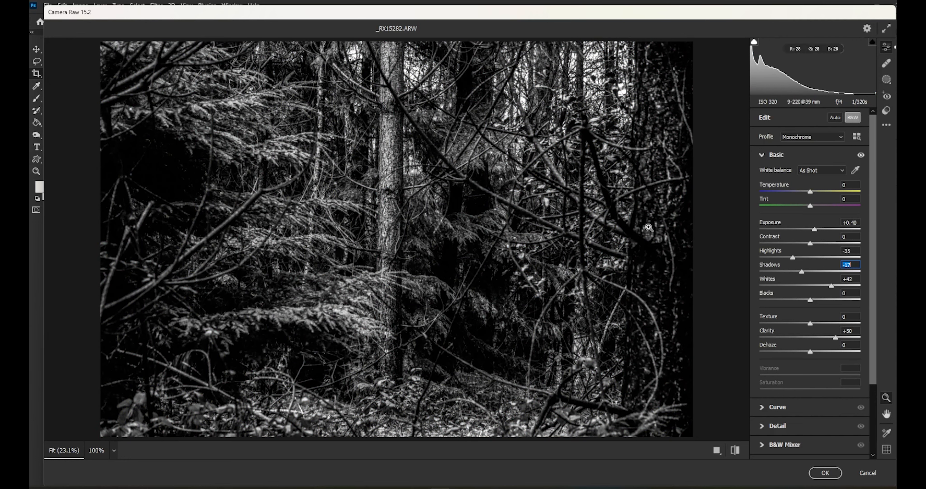
click(868, 472)
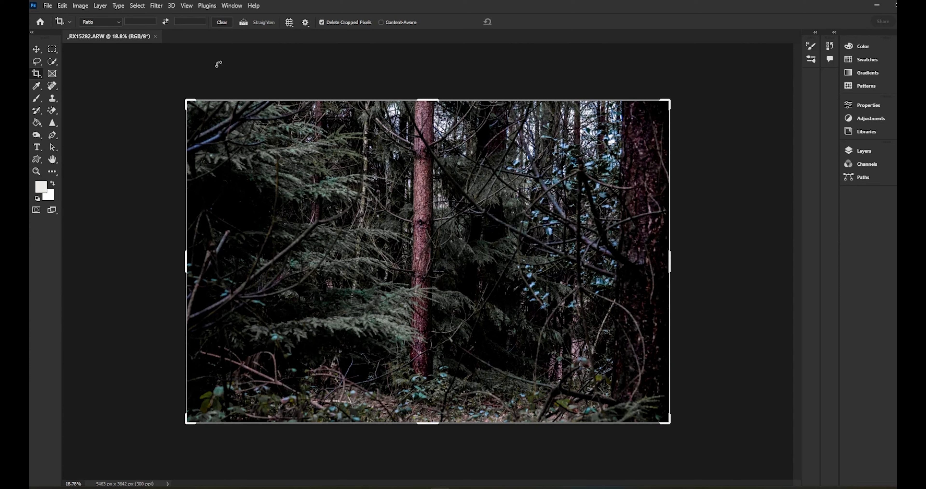
Try a steeply rotated 3030 x 2020 px crop with the red trunk running diagonally, and undo the crop
drag(181, 90, 226, 340)
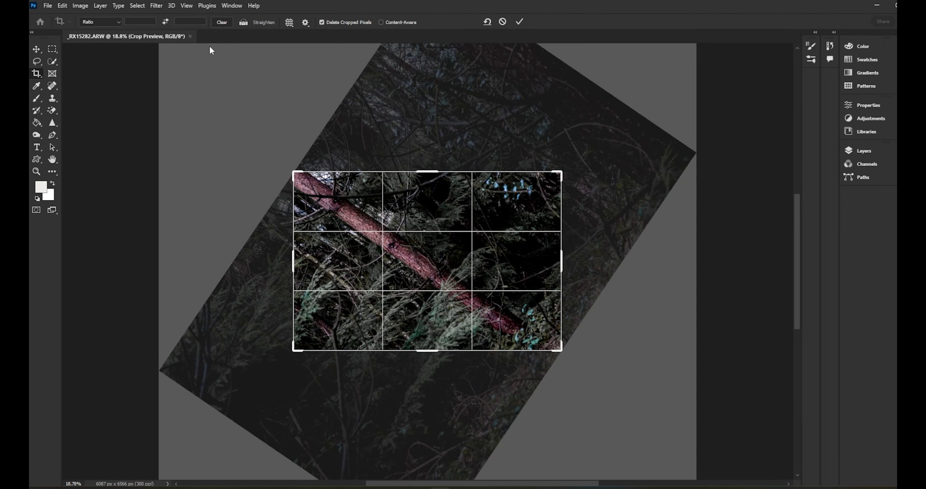
click(519, 22)
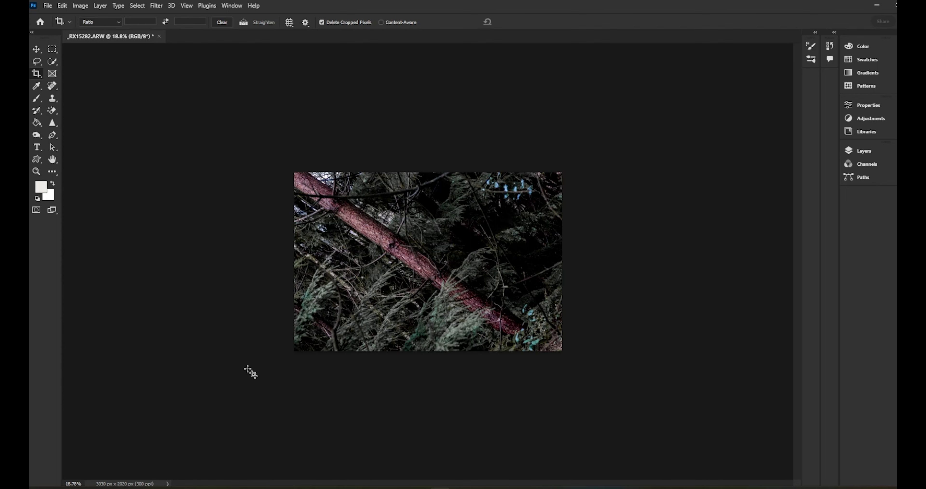
scroll(250, 372, up, 3)
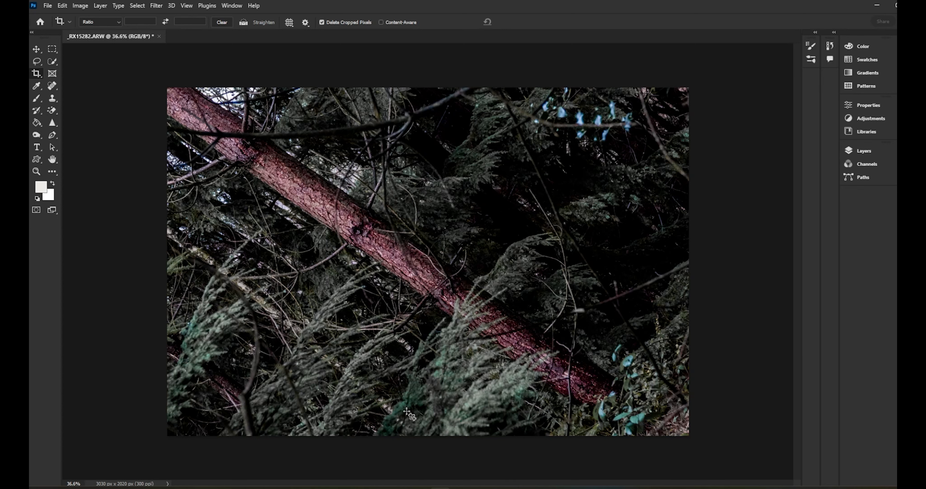
click(64, 6)
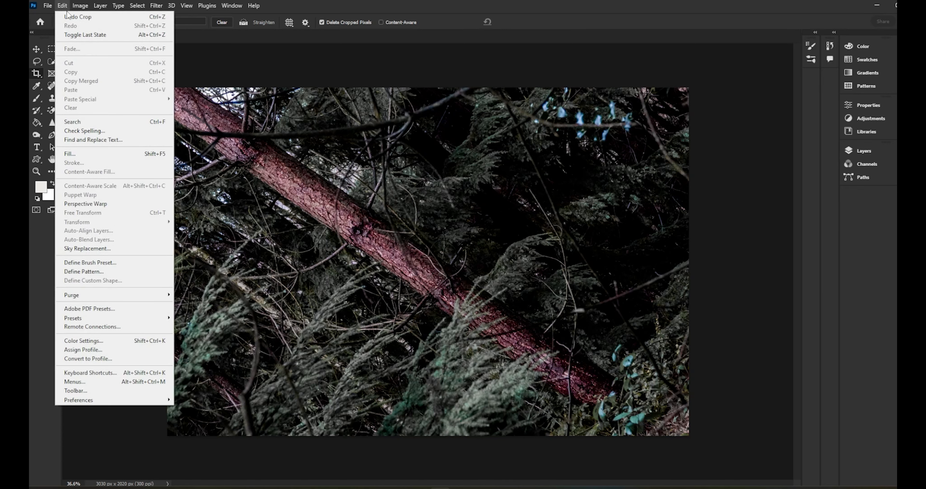
click(68, 16)
Try a 4188 x 2806 px crop with the red trunk on the left rule-of-thirds line, and undo the crop
scroll(309, 203, down, 3)
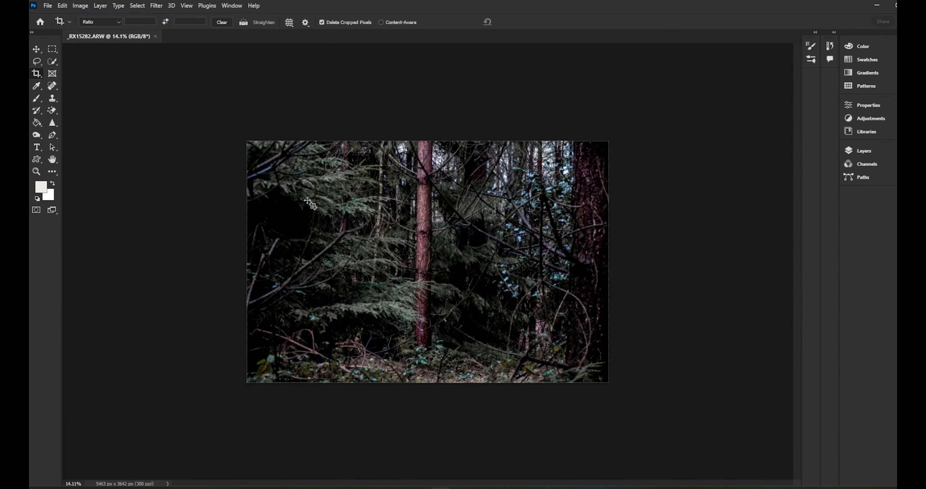
click(231, 202)
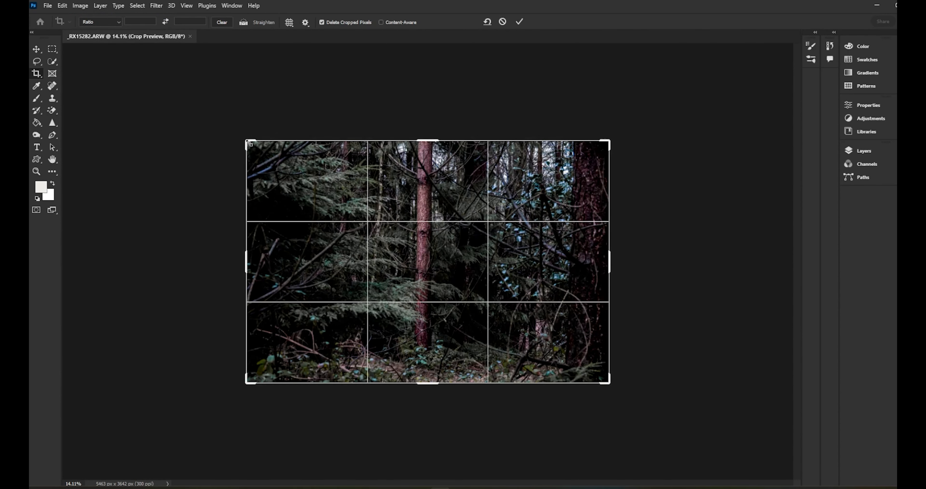
drag(249, 144, 292, 171)
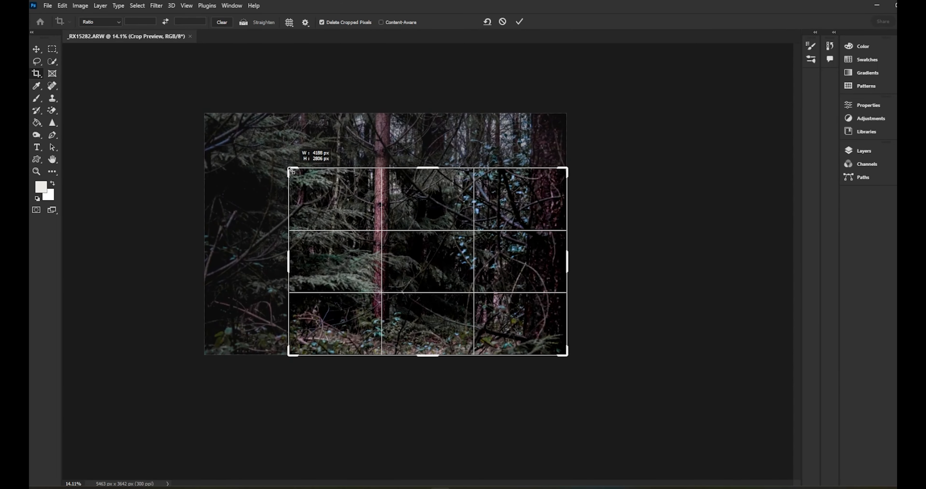
mouse_move(395, 254)
mouse_down()
mouse_move(398, 281)
mouse_move(393, 262)
mouse_up()
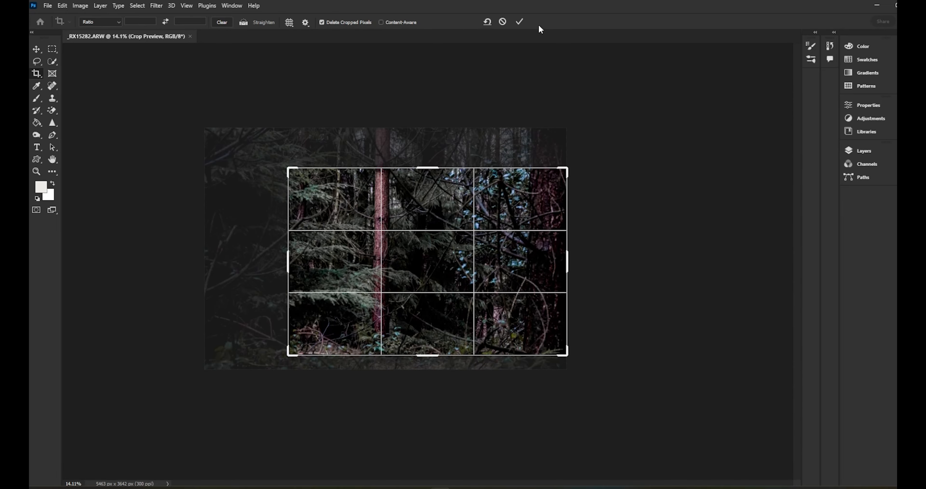
click(519, 22)
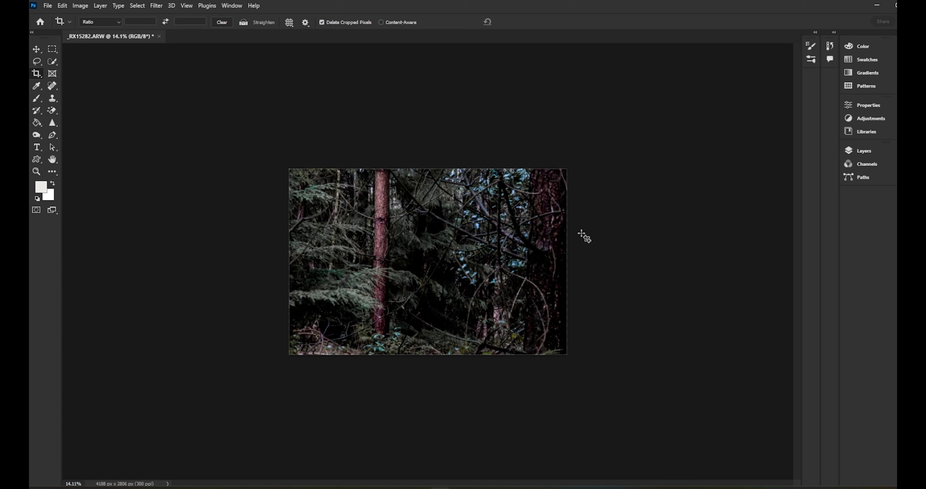
click(63, 6)
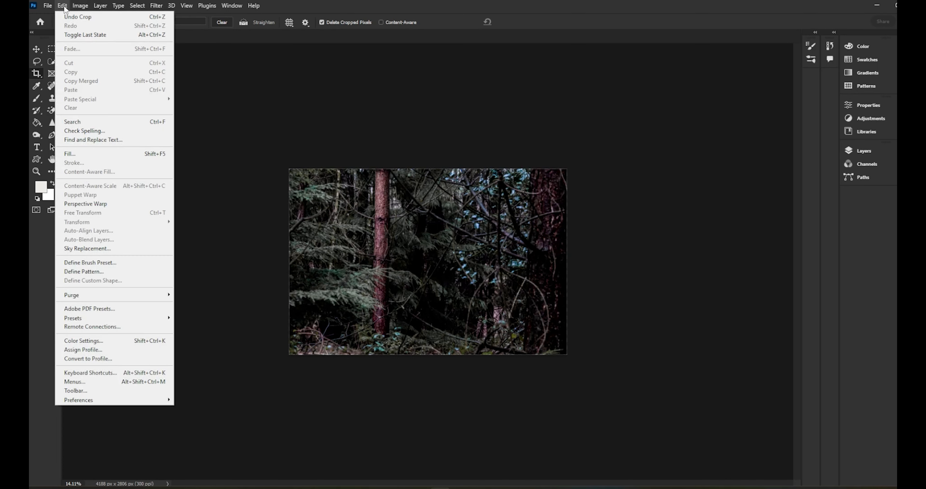
click(67, 16)
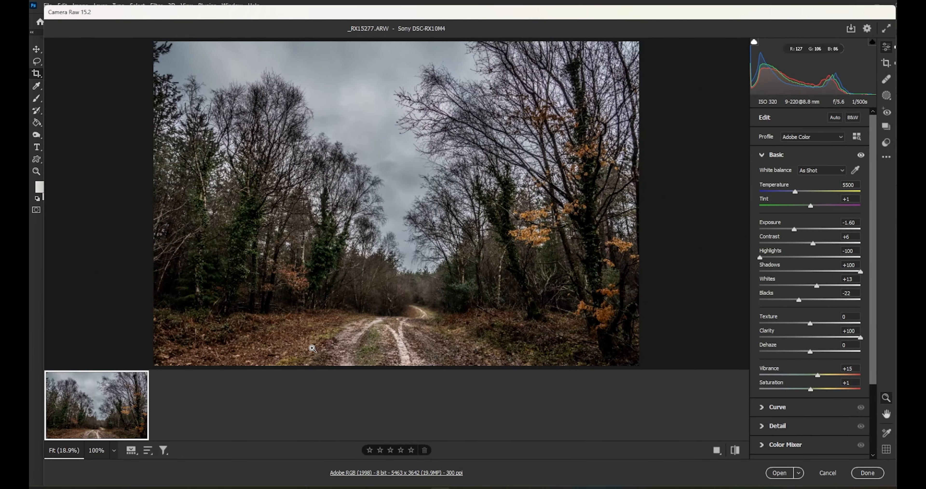
Reset all adjustments of the raw woodland track photo to their defaults
click(890, 160)
click(820, 180)
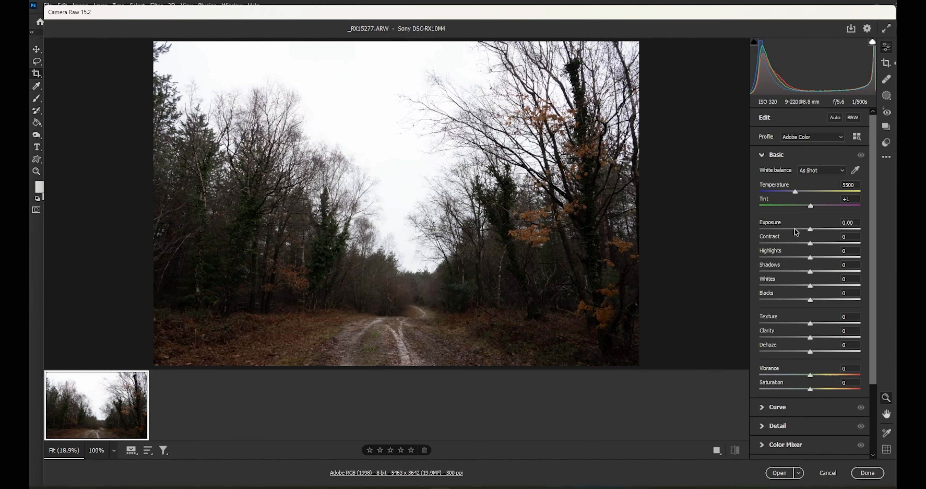
Recover the woodland track photo's tones with exposure -1.95, shadows +100 and highlights -100
drag(797, 232, 776, 232)
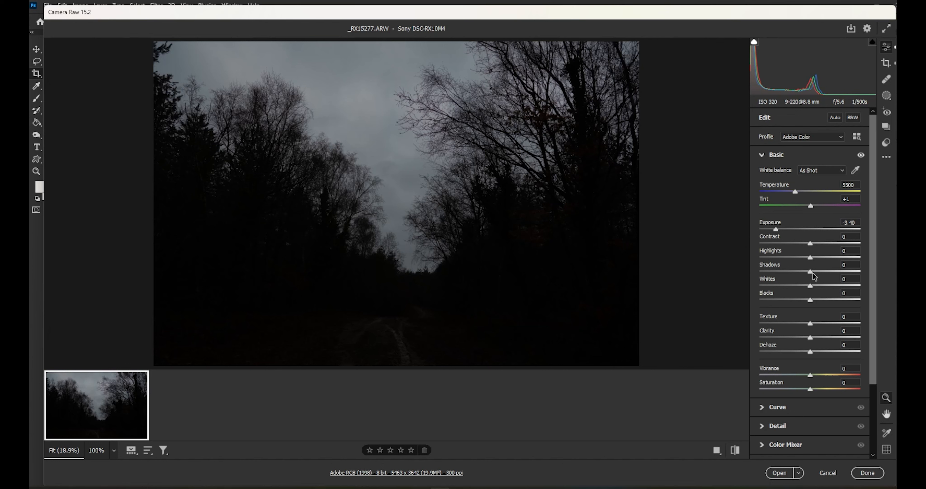
drag(810, 271, 869, 276)
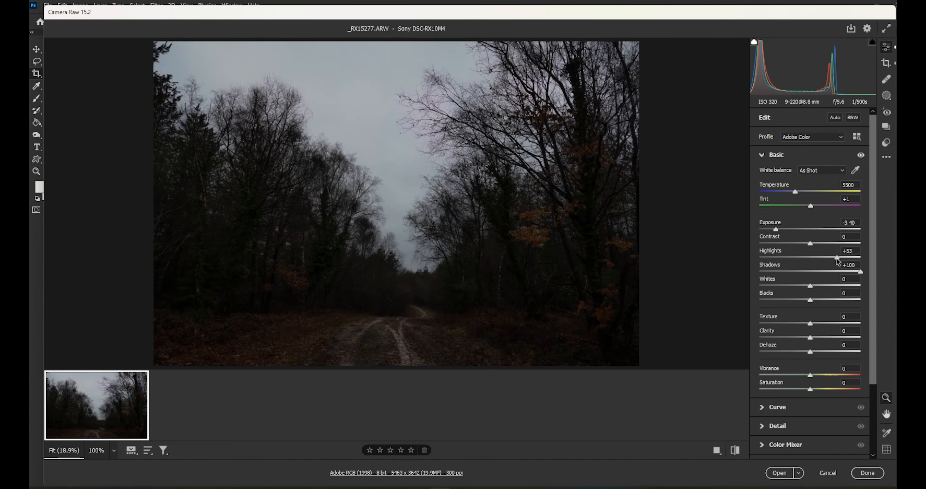
drag(837, 257, 774, 267)
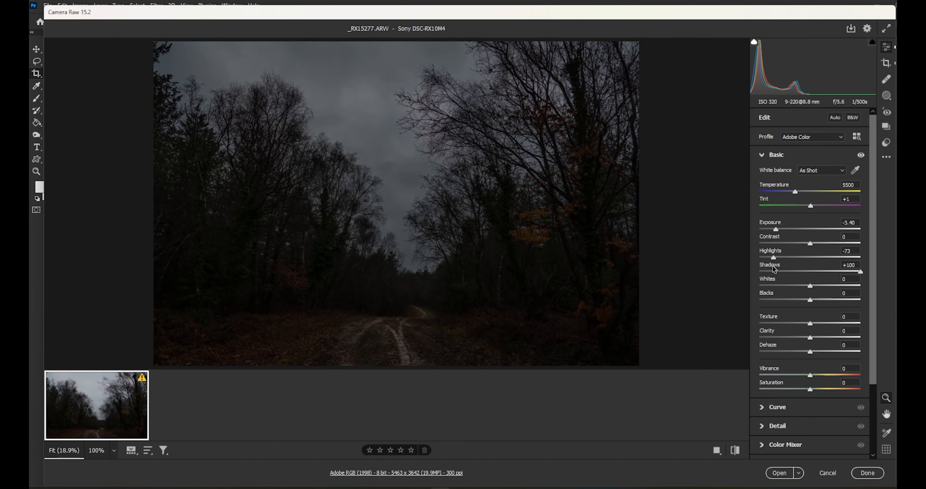
click(786, 229)
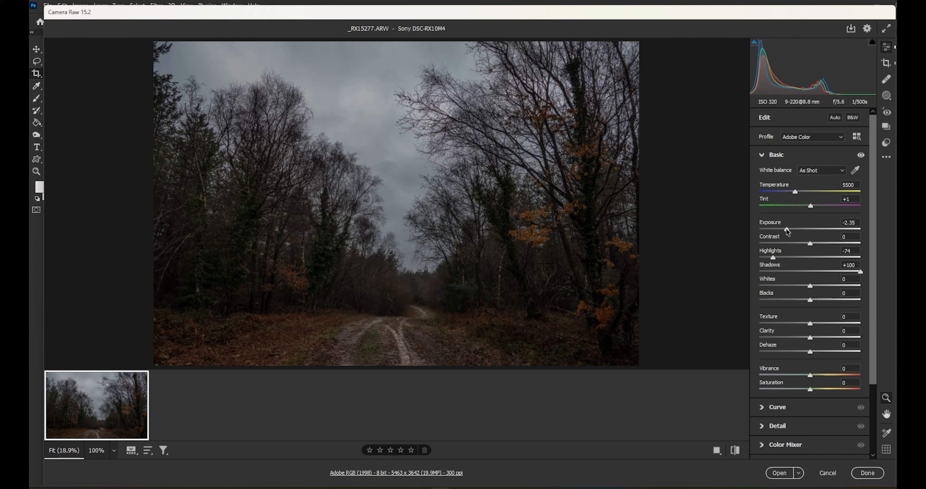
drag(787, 230, 791, 231)
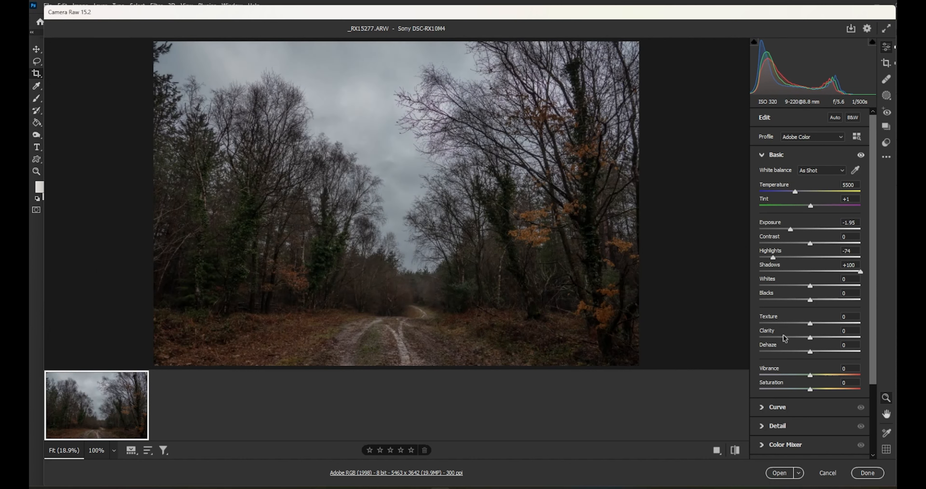
drag(772, 257, 756, 262)
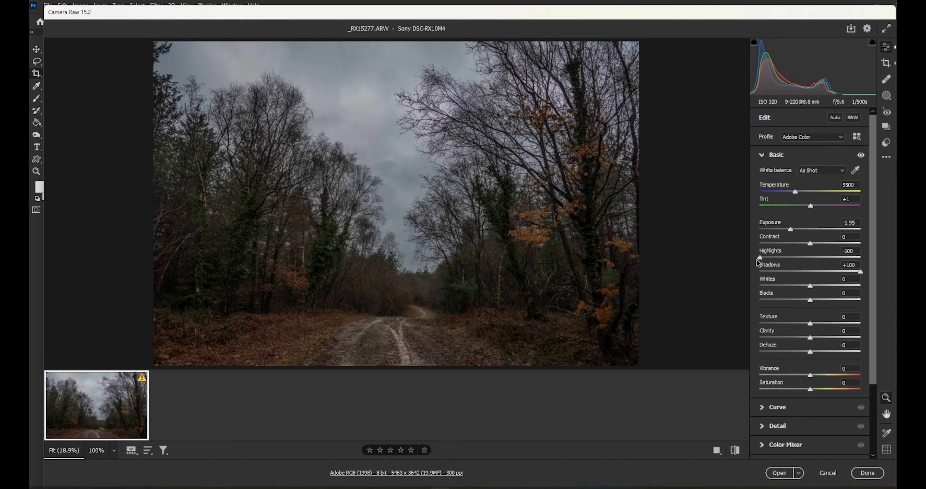
Brighten the exposure to -1.20 and lower the whites to -64
click(798, 229)
drag(797, 230, 794, 230)
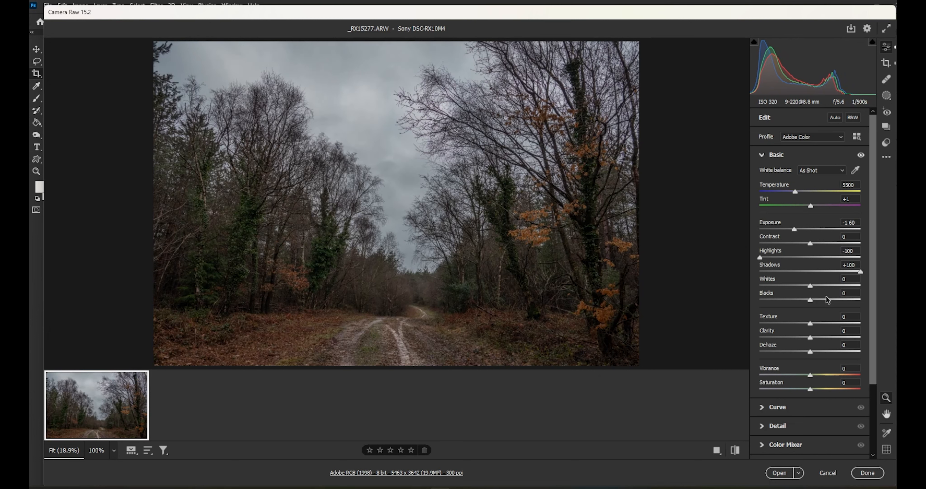
drag(790, 286, 778, 288)
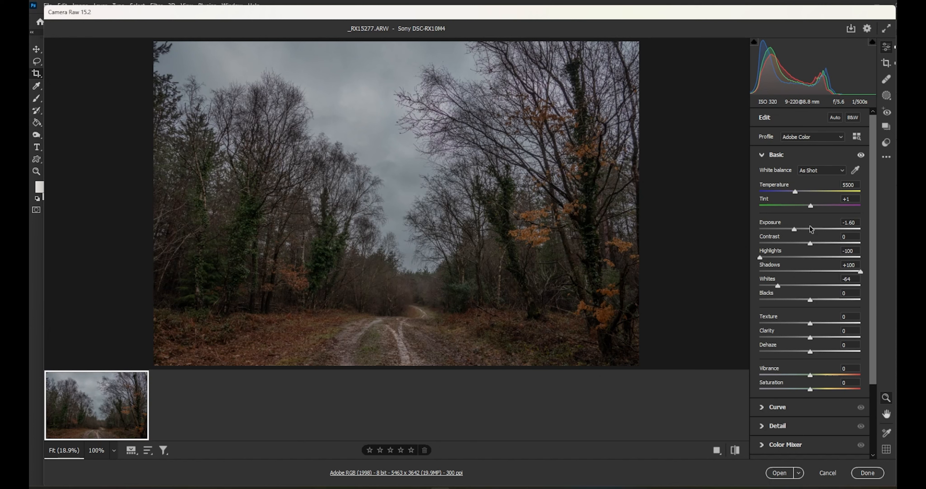
drag(795, 230, 798, 232)
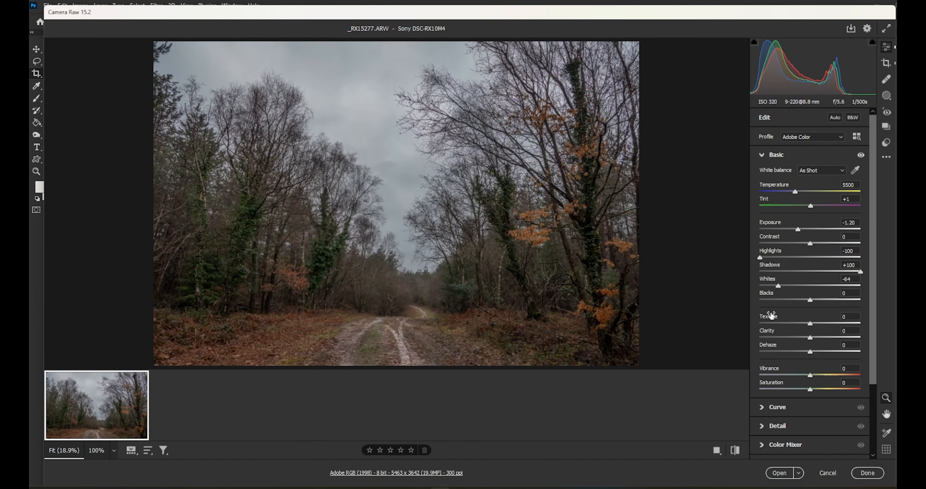
Set the saturation to +23 and the clarity to +44, leaving the blacks at 0 after trying other values
click(825, 389)
drag(824, 387, 823, 388)
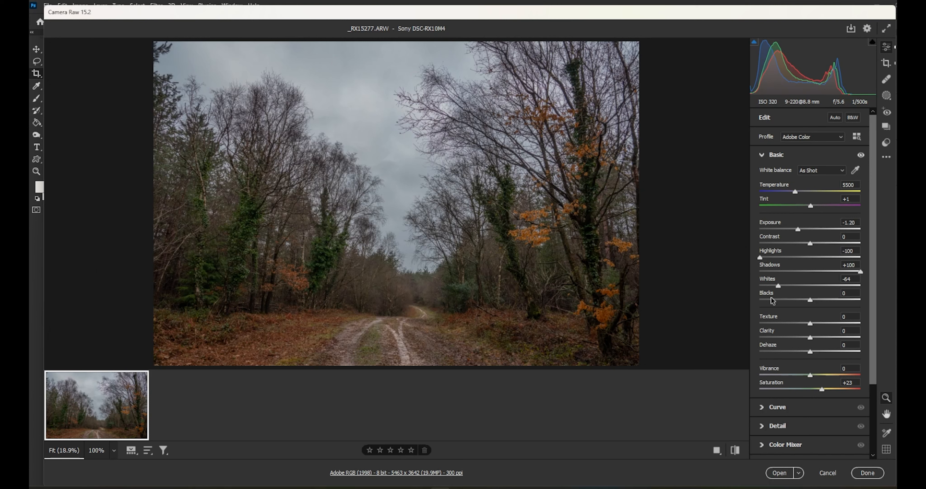
drag(791, 299, 811, 302)
drag(823, 337, 832, 338)
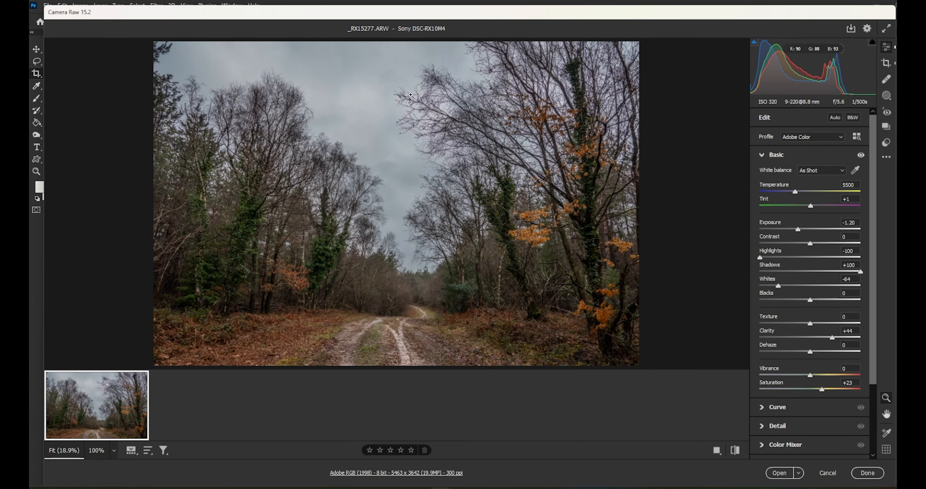
Raise the Purple Amount in the manual Defringe settings and open the developed track photo in Photoshop
drag(418, 121, 424, 149)
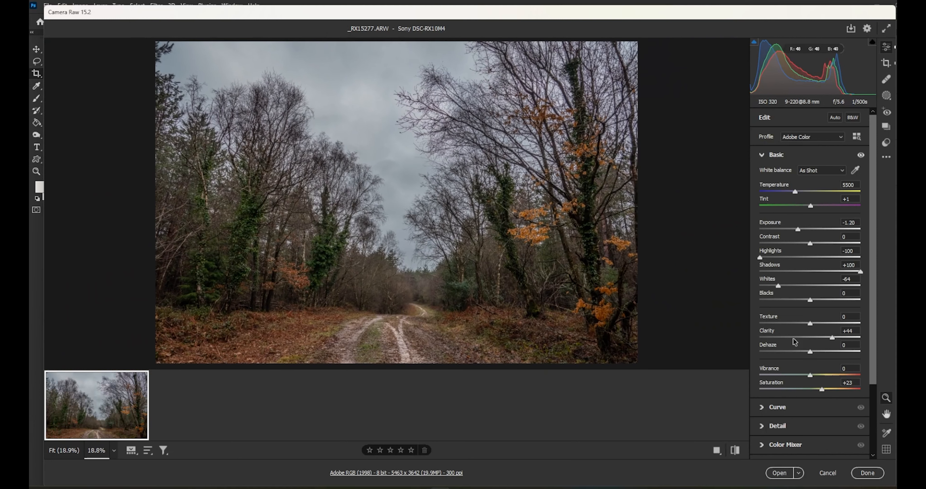
scroll(820, 433, down, 3)
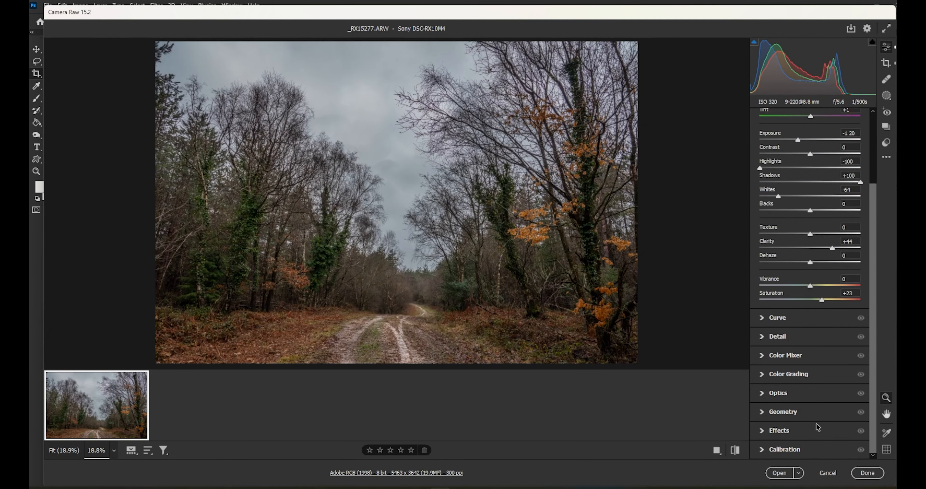
click(762, 393)
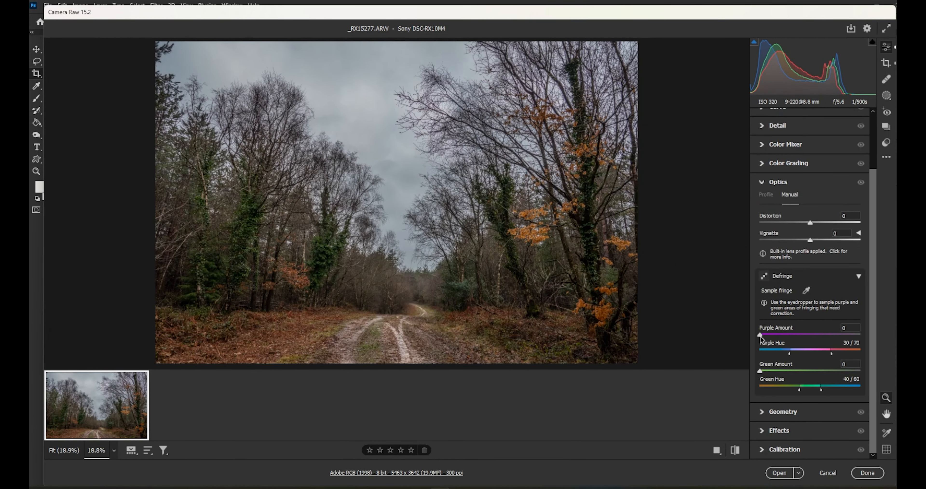
drag(760, 335, 882, 339)
click(789, 468)
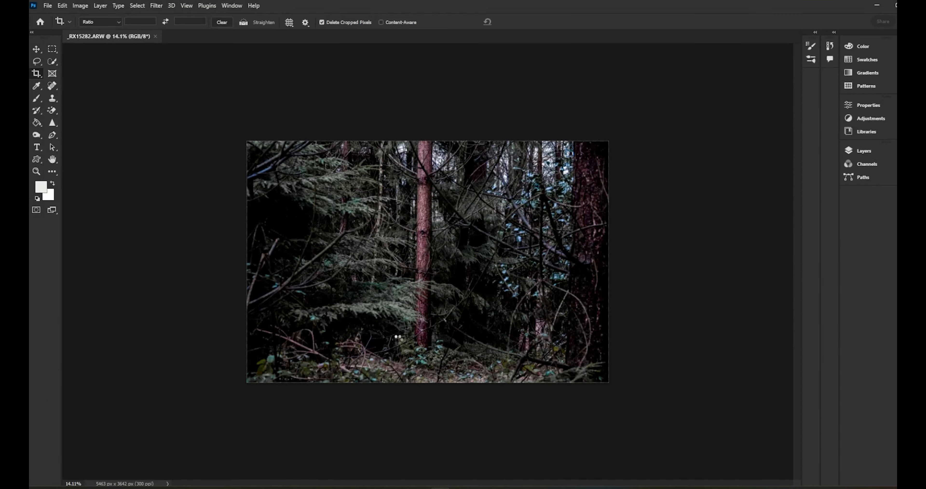
scroll(282, 304, down, 3)
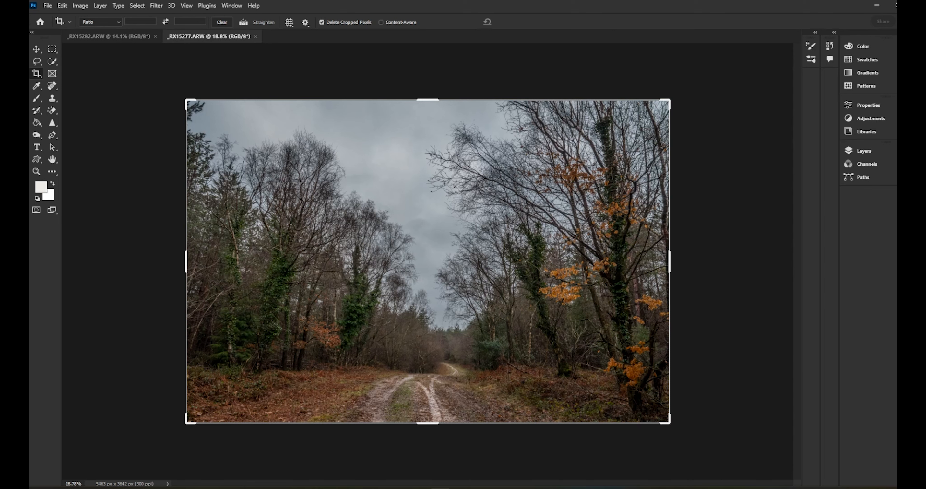
key(shift+ctrl+a)
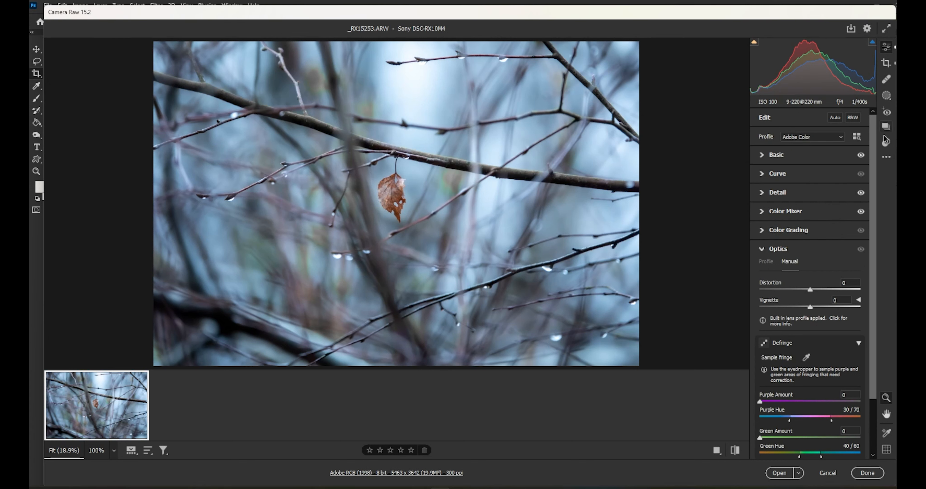
Reset the raw photo of the brown leaf on wet branches to its defaults and set the exposure to +2.00
click(887, 157)
click(827, 181)
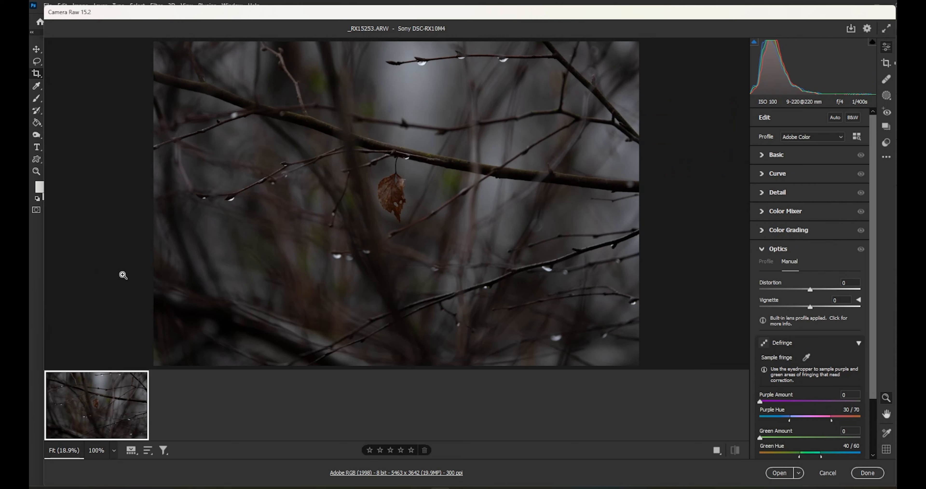
click(765, 157)
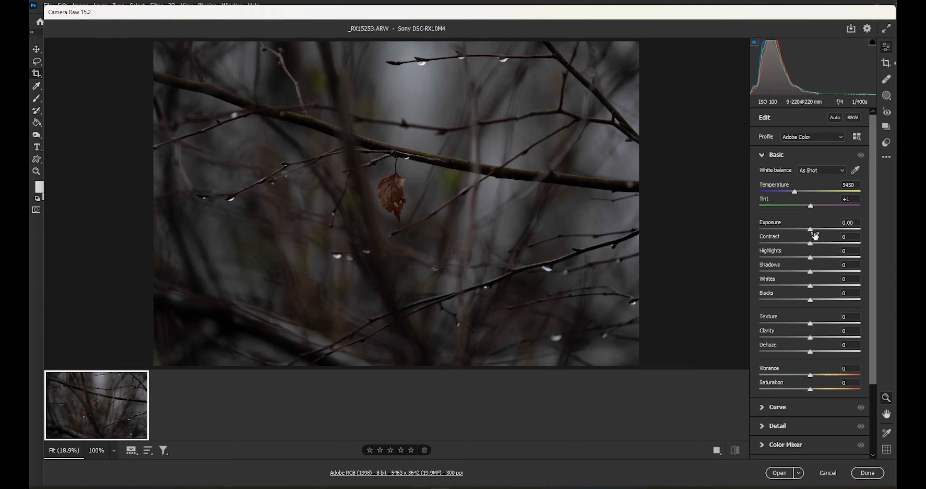
drag(815, 231, 824, 235)
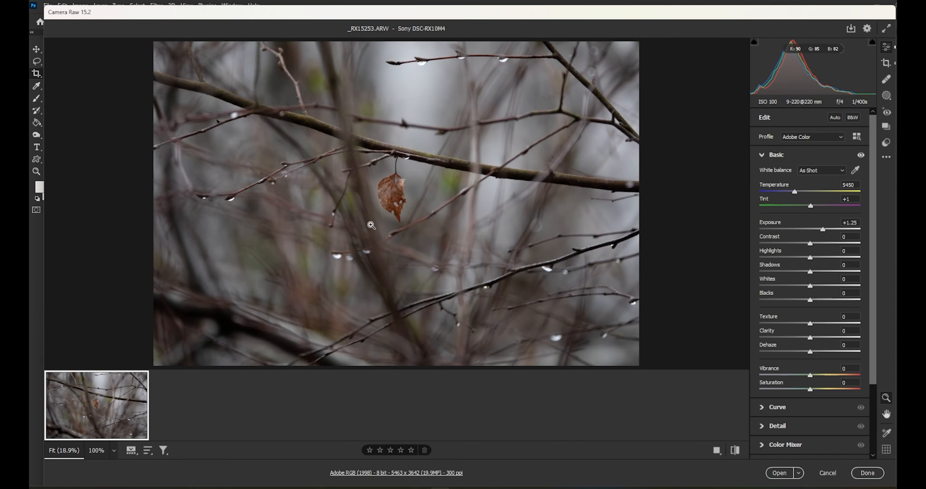
click(795, 229)
drag(795, 232, 831, 242)
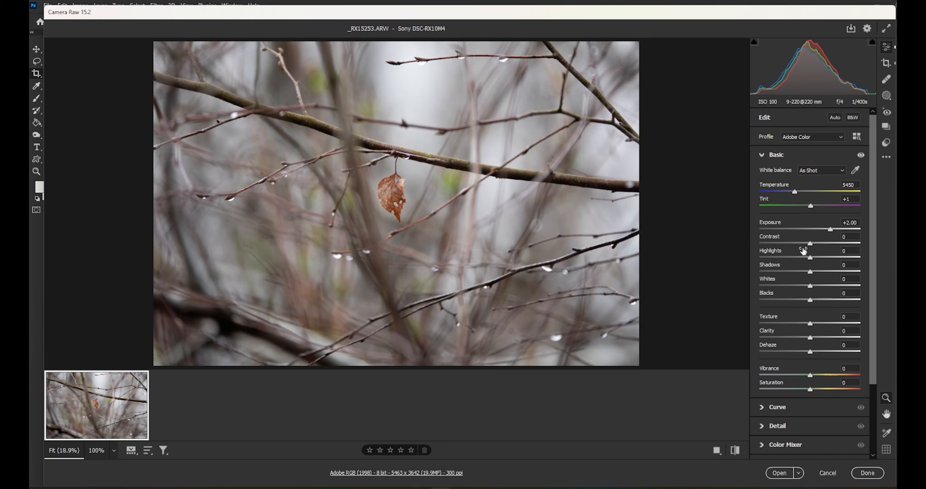
Reduce the highlights to -35 and cool the white balance temperature to 4400
drag(811, 257, 753, 272)
mouse_move(826, 276)
mouse_down()
mouse_move(834, 275)
mouse_move(811, 276)
mouse_up()
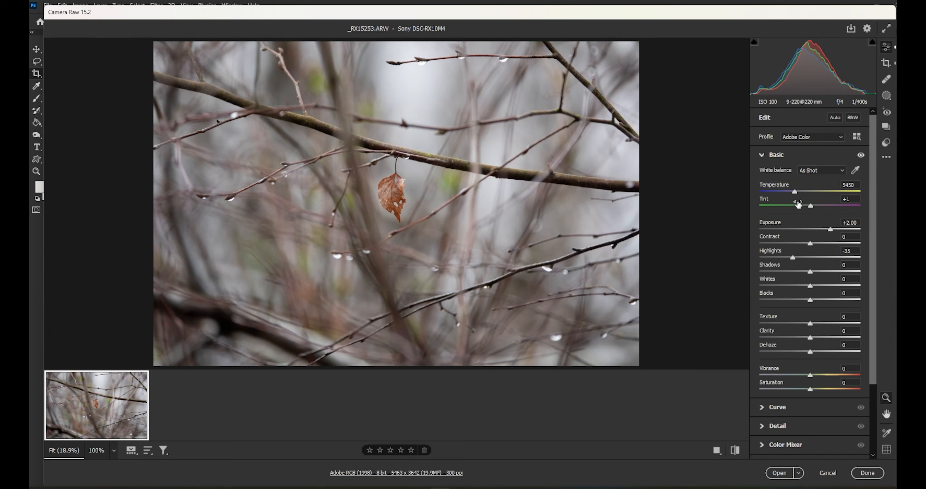
drag(794, 192, 784, 201)
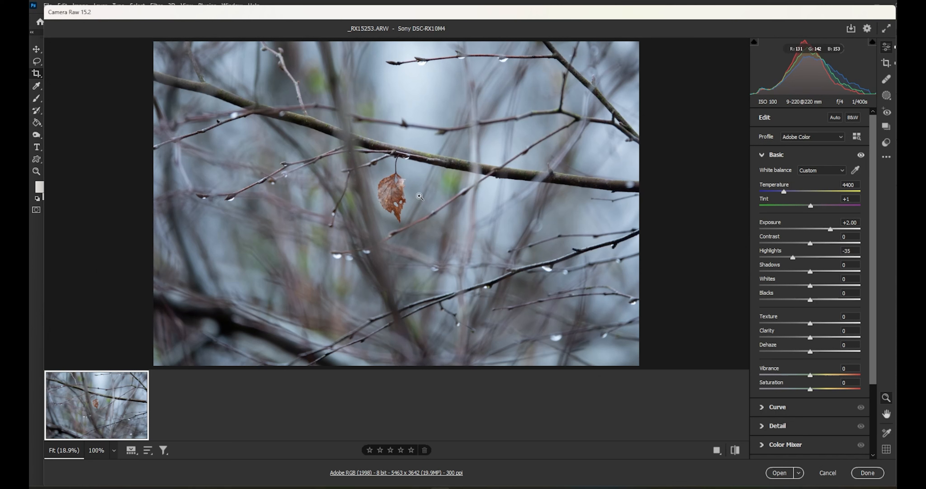
Try different clarity strengths on the leaf photo and reset the clarity to 0
scroll(778, 383, down, 3)
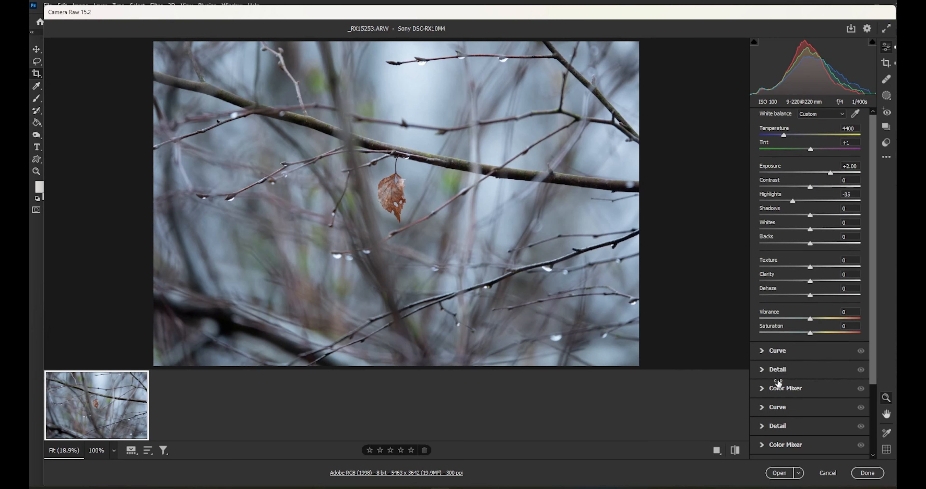
mouse_move(821, 245)
mouse_down()
mouse_move(848, 250)
mouse_move(811, 253)
mouse_up()
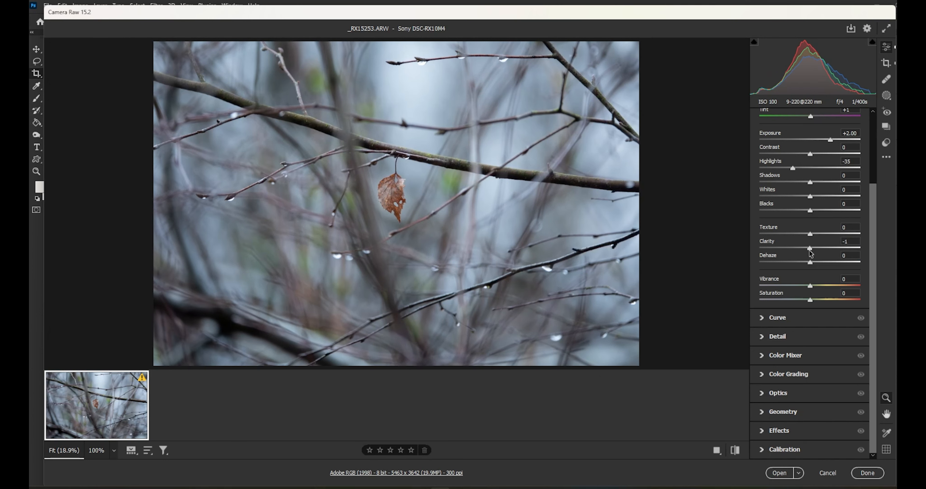
double_click(810, 251)
Set the Color Mixer saturation to +46 for oranges, -34 for greens, -100 for aquas and -56 for blues
click(765, 356)
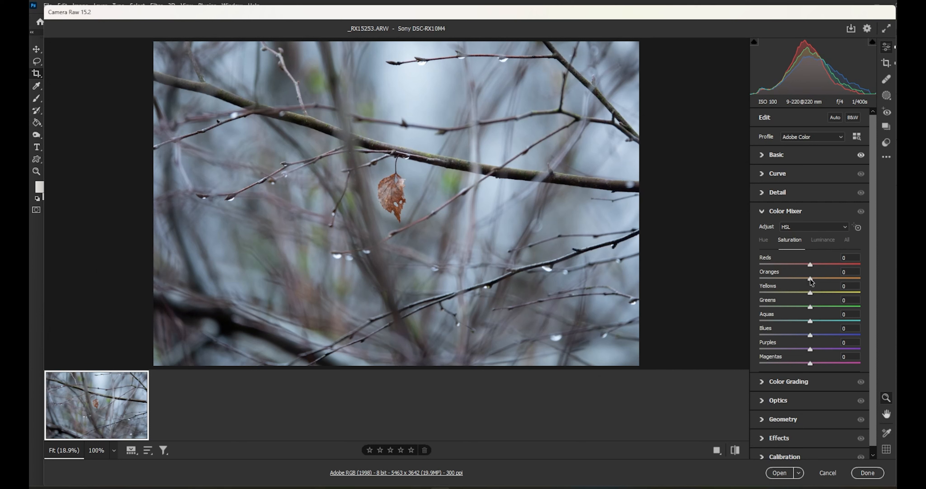
drag(810, 279, 856, 284)
drag(850, 280, 865, 287)
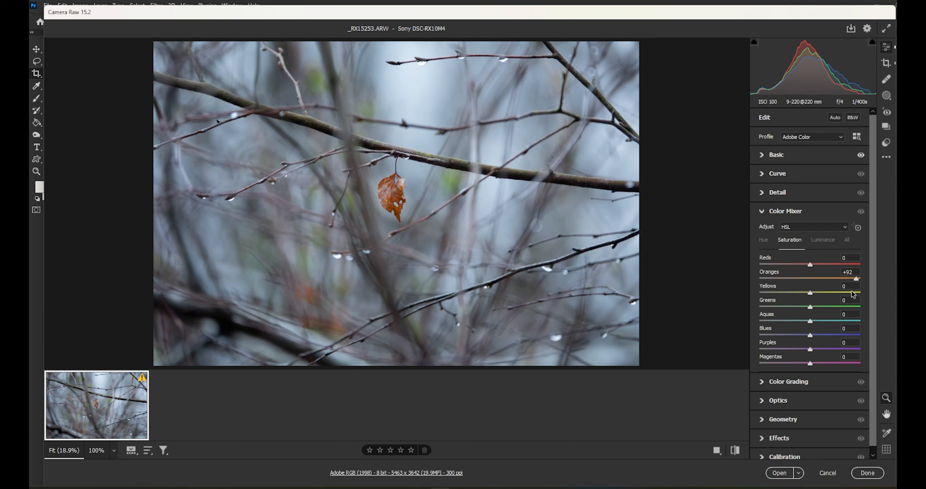
drag(870, 289, 837, 290)
drag(812, 306, 743, 311)
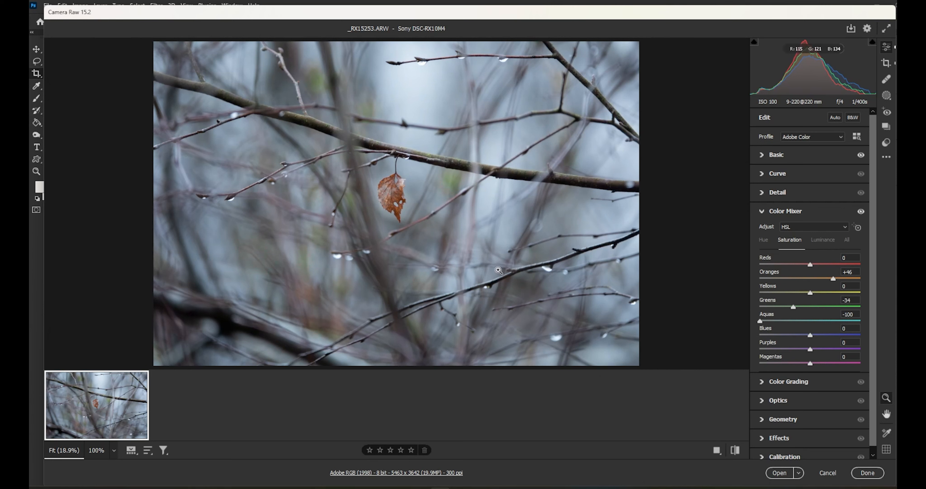
drag(810, 336, 783, 334)
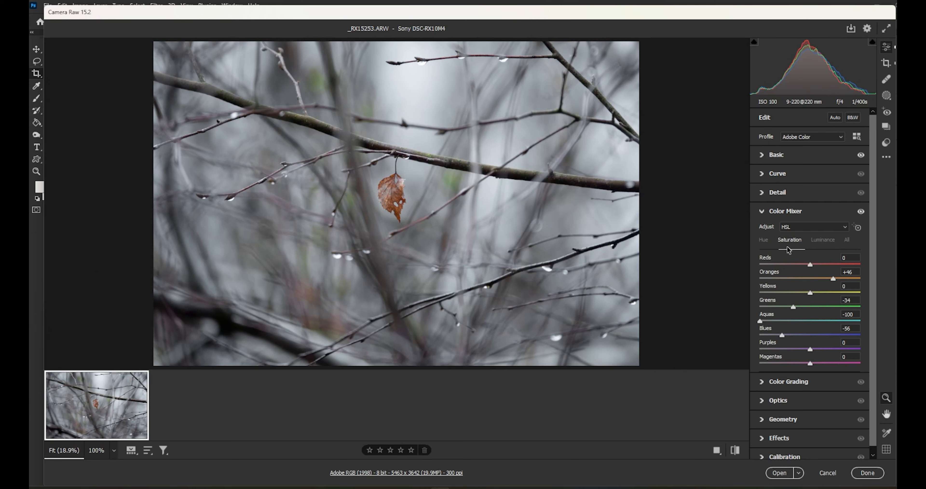
Adjust the luminance of the oranges in the Color Mixer for the hanging leaf
click(825, 240)
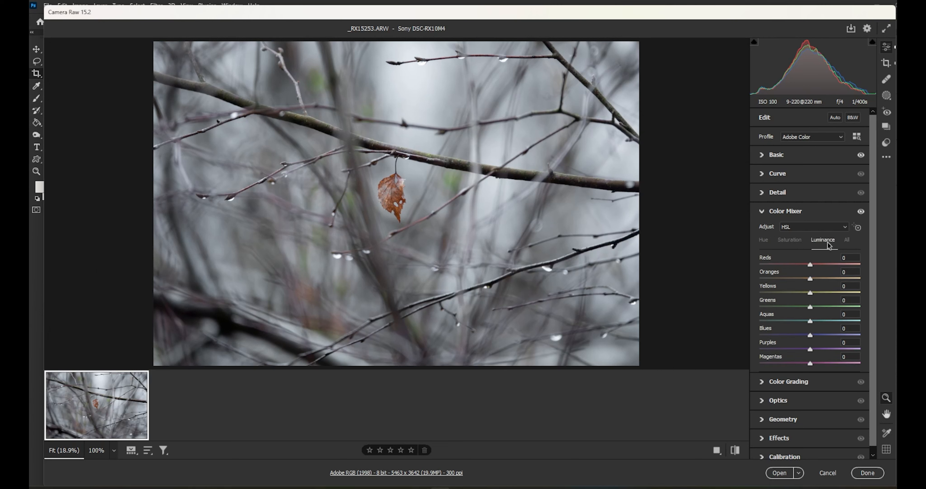
mouse_move(810, 279)
mouse_down()
mouse_move(765, 279)
mouse_move(845, 279)
mouse_move(812, 288)
mouse_up()
Try a clarity of +100 on the leaf photo and reset it to 0
click(759, 155)
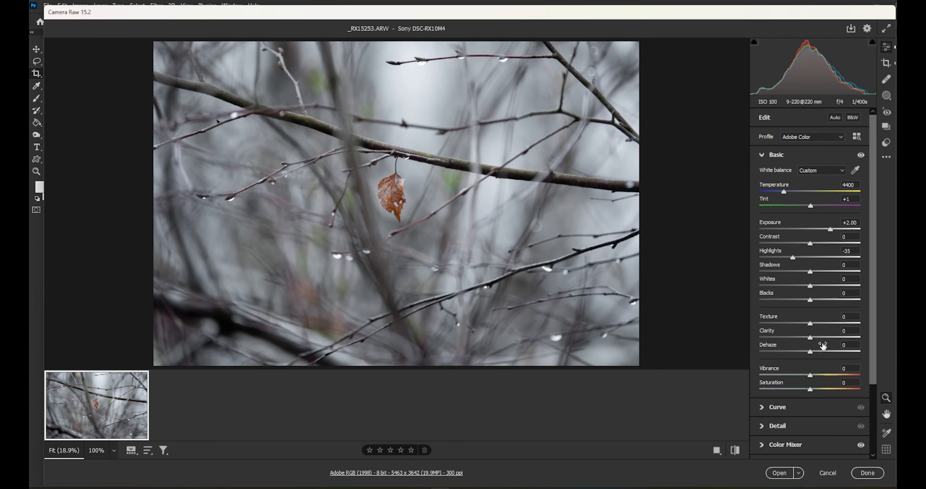
drag(823, 337, 871, 343)
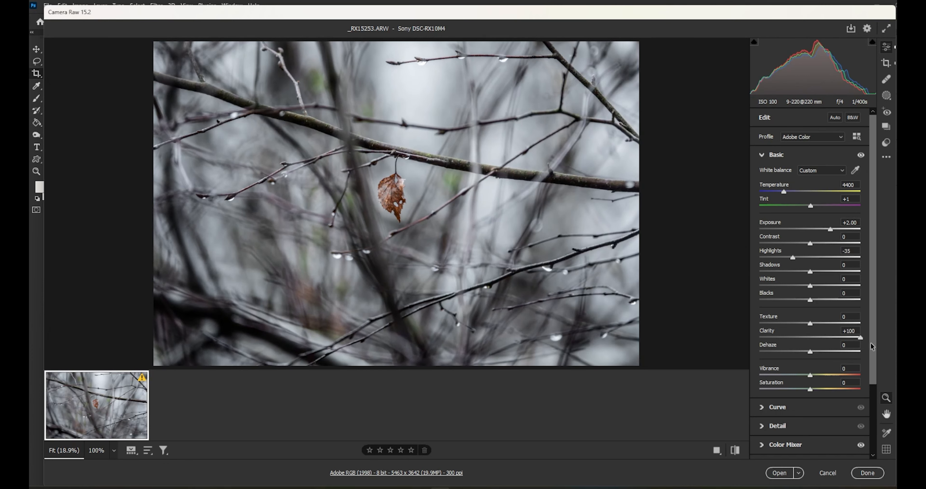
drag(872, 346, 811, 346)
double_click(810, 343)
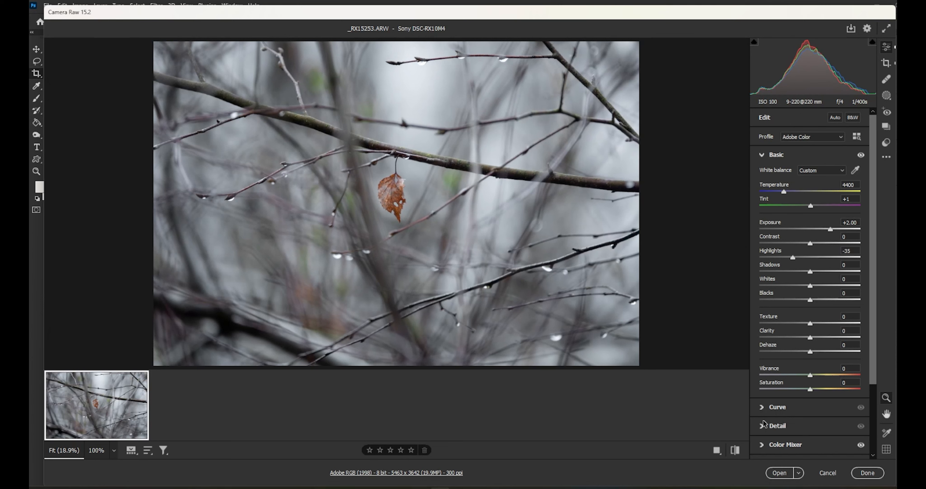
Try some noise reduction, return it to its minimum, and open the leaf photo in Photoshop
click(763, 427)
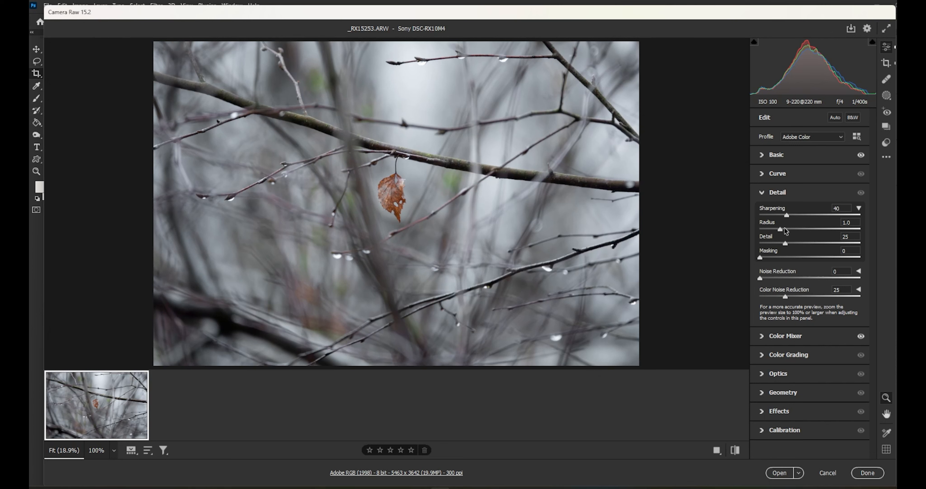
click(773, 278)
drag(773, 278, 748, 282)
click(775, 473)
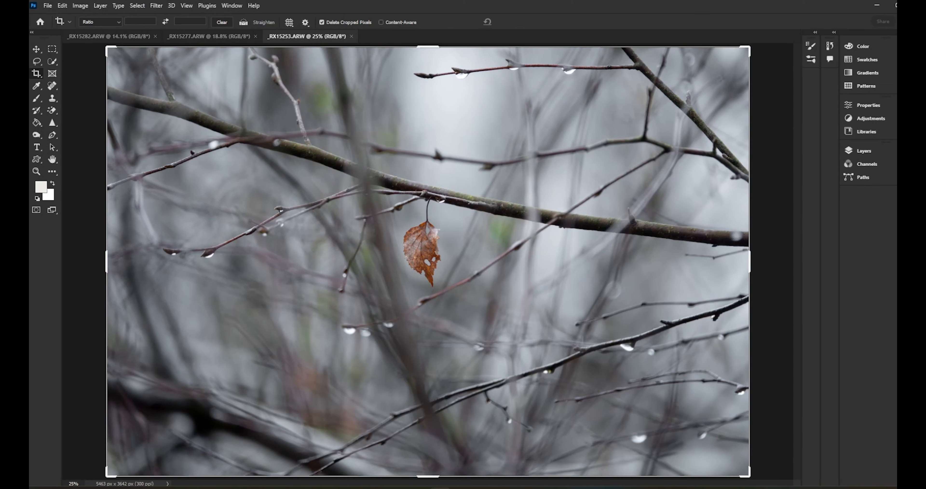
Rotate the leaf photo slightly clockwise in the crop frame, pull the frame's right edge slightly inward and apply the crop
scroll(413, 306, up, 3)
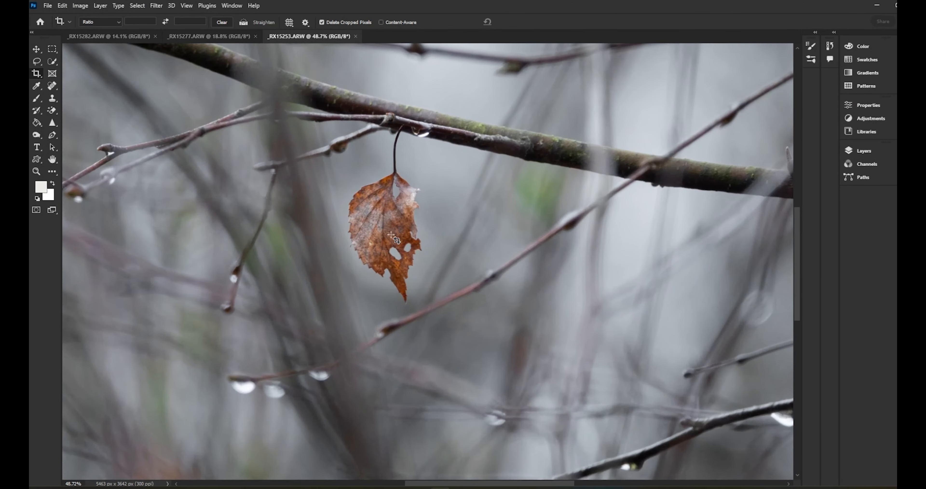
scroll(407, 247, up, 3)
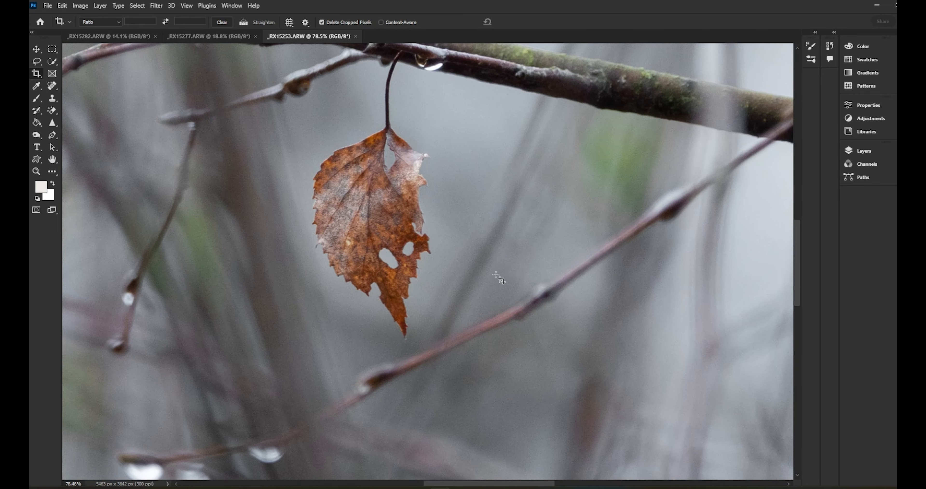
scroll(267, 286, down, 5)
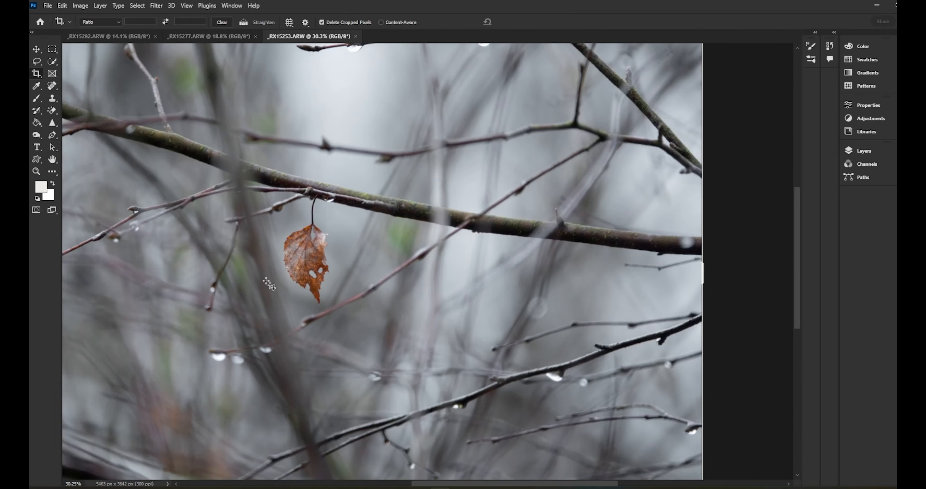
scroll(268, 282, down, 2)
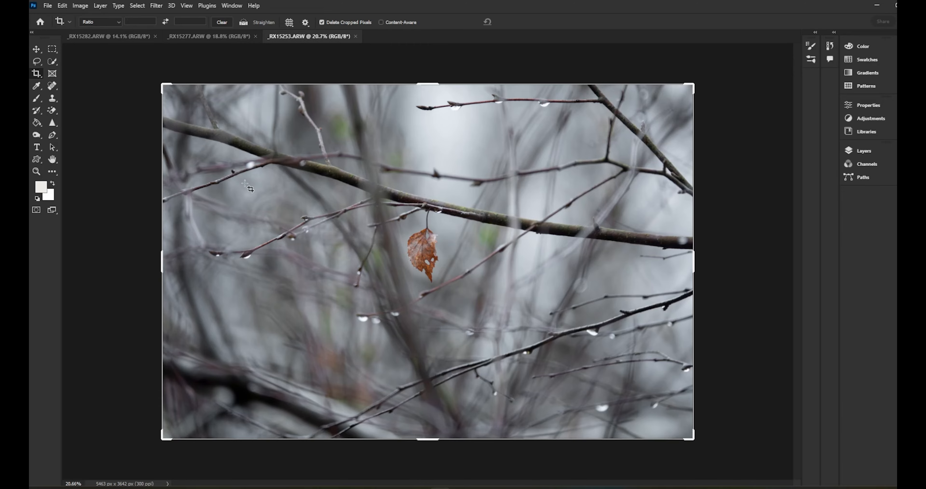
drag(146, 74, 175, 57)
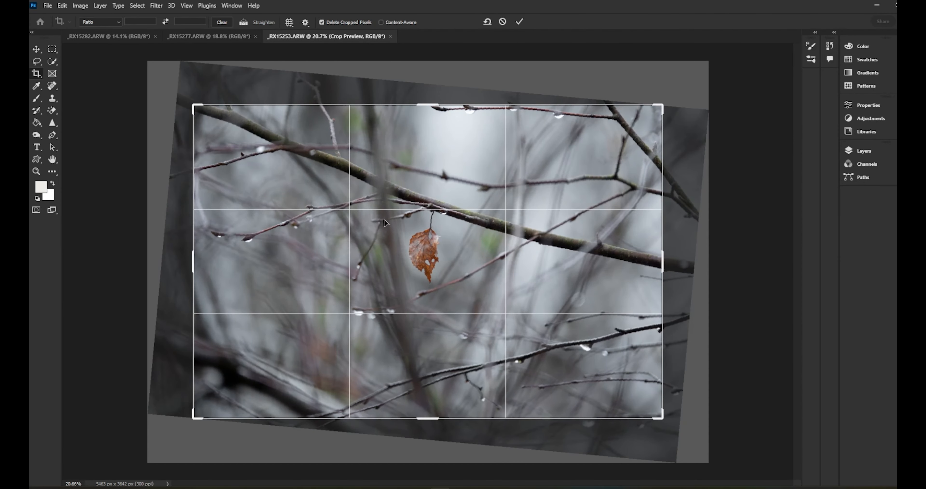
drag(667, 265, 661, 266)
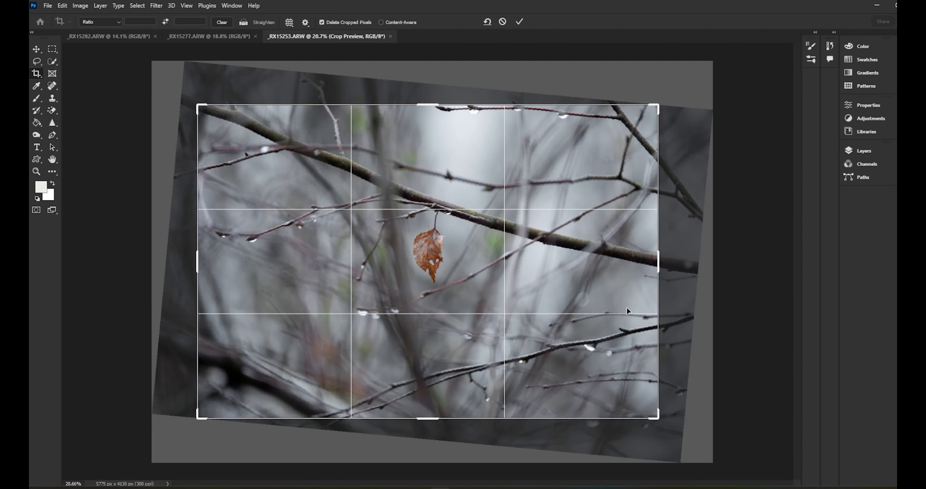
click(521, 22)
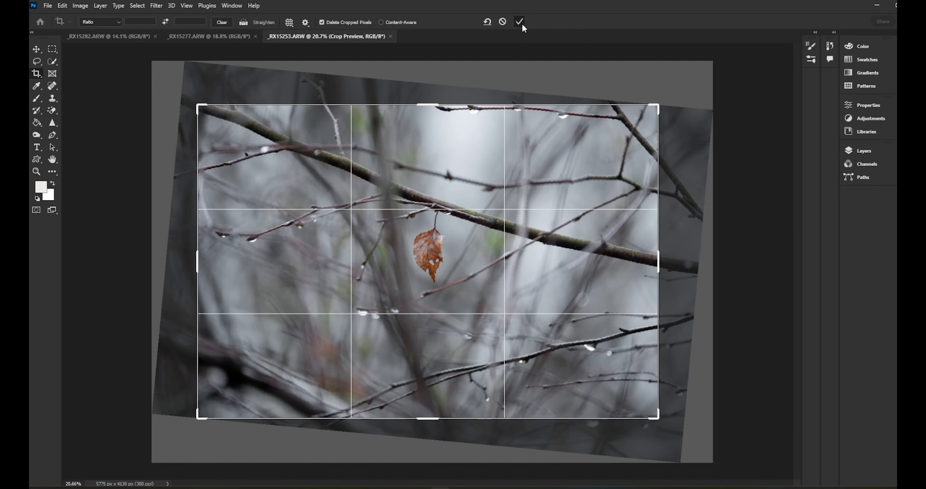